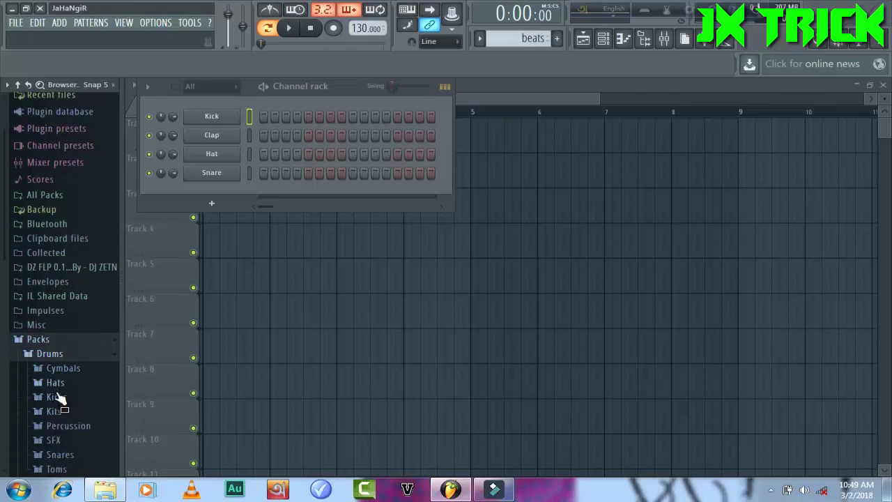
Expand the Legacy pack's Drums folder in the browser and open its HipHop samples
click(50, 353)
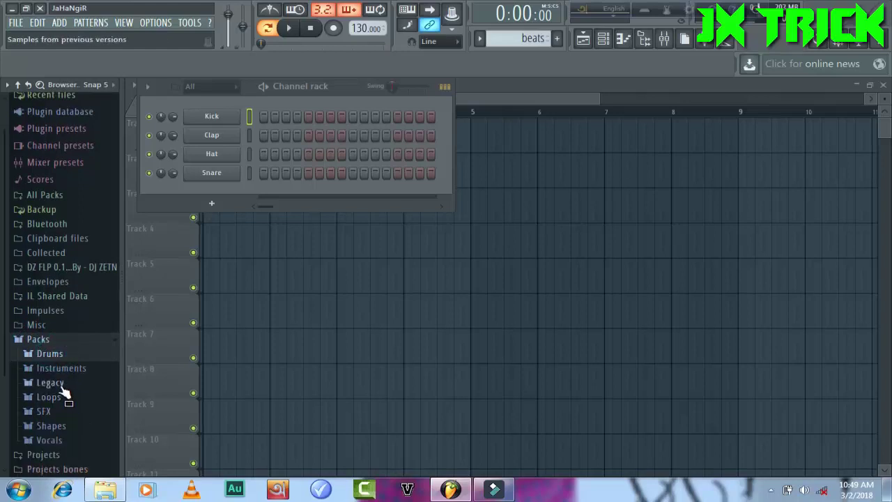
click(50, 383)
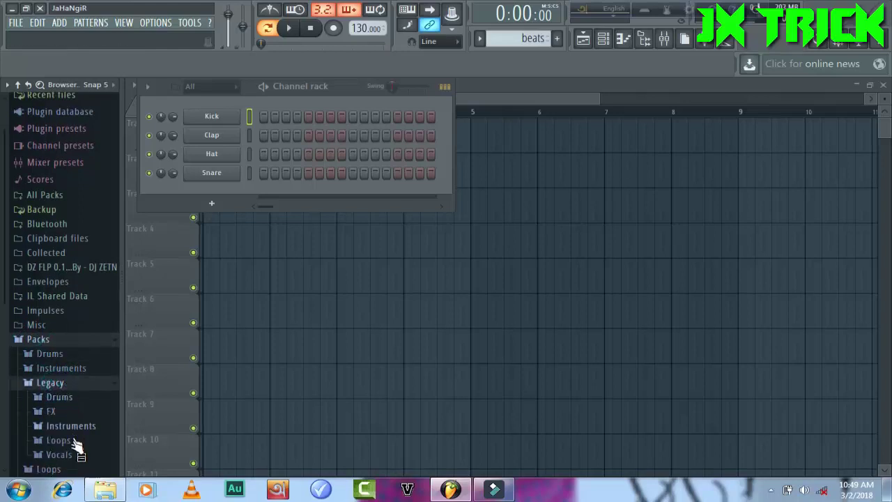
scroll(74, 430, down, 4)
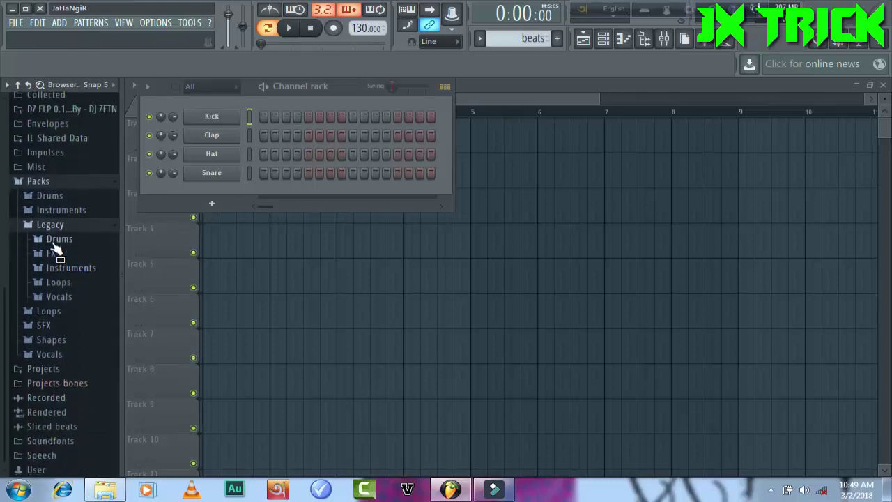
click(57, 240)
click(66, 285)
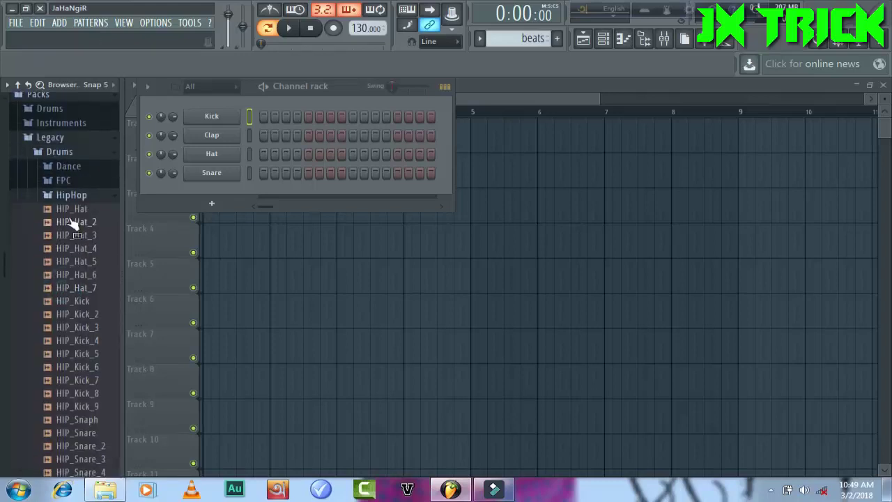
Audition the HipHop hat samples up to HIP_Hat_7
click(71, 212)
click(72, 233)
click(74, 248)
click(74, 261)
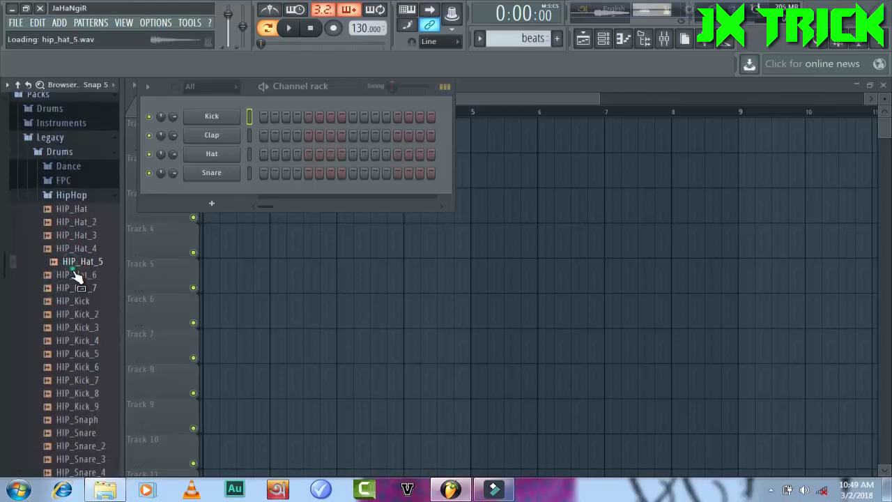
click(74, 275)
click(73, 288)
Audition and compare the HipHop kick samples, and load HIP_Kick_4 into the Kick channel
click(77, 300)
click(76, 314)
click(77, 327)
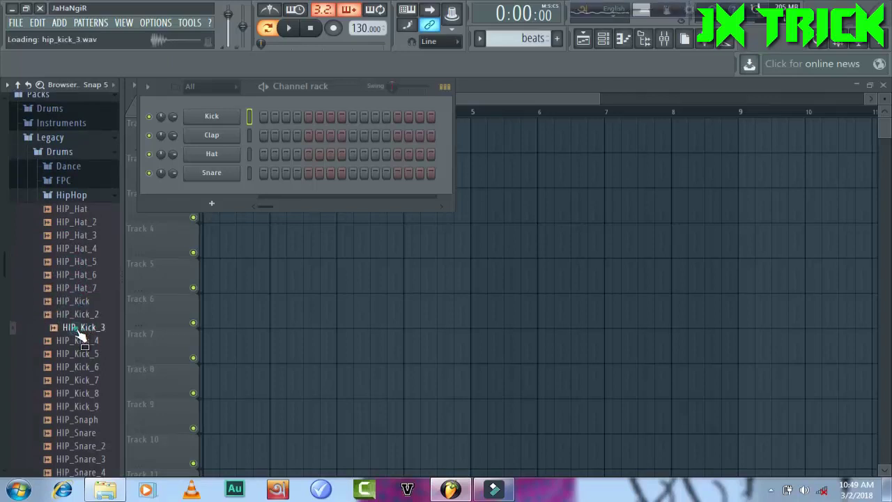
click(77, 340)
click(78, 353)
click(77, 380)
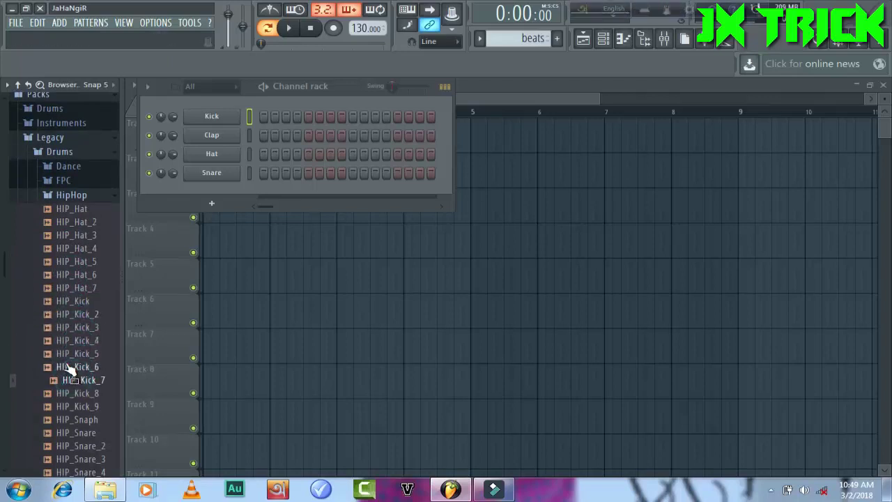
click(68, 367)
click(73, 327)
click(69, 315)
click(77, 327)
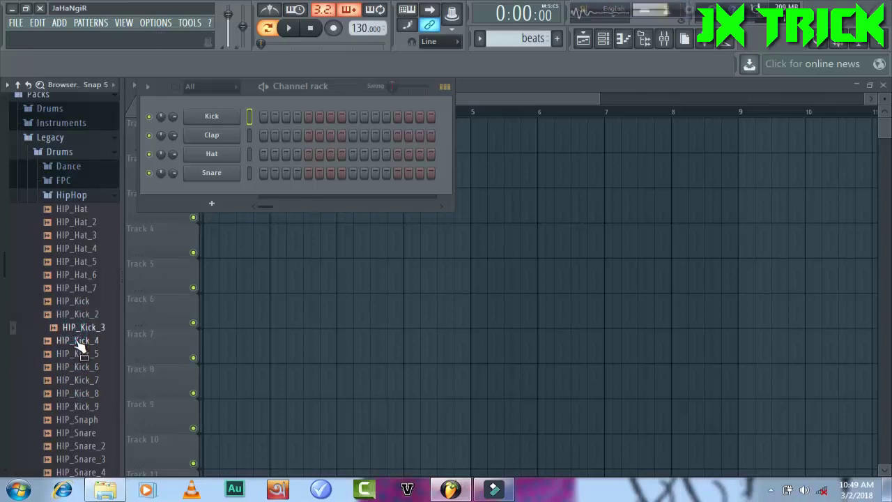
click(77, 340)
click(77, 327)
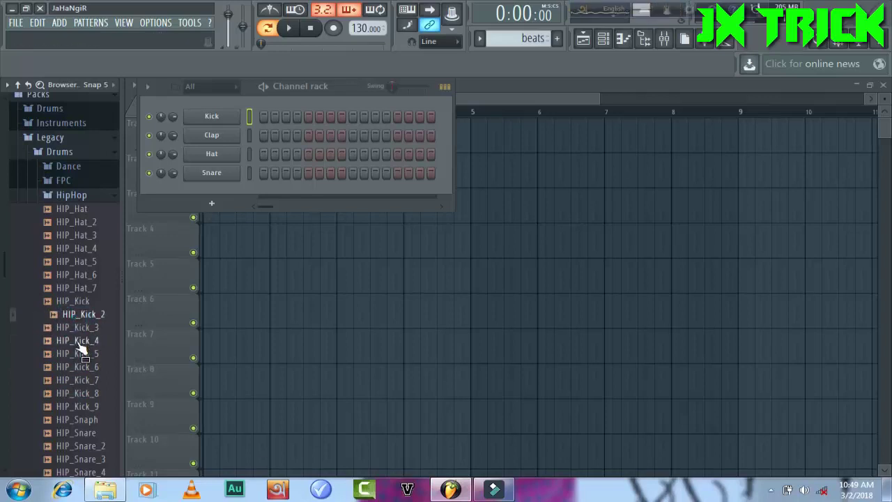
drag(76, 341, 213, 120)
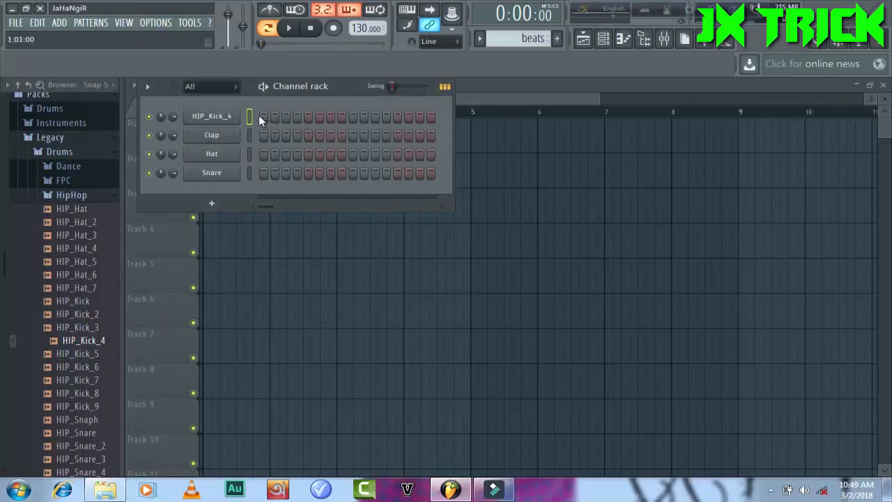
Fill the HIP_Kick_4 channel on each 8 steps, and add hits on steps 4 and 12 during playback
right_click(218, 119)
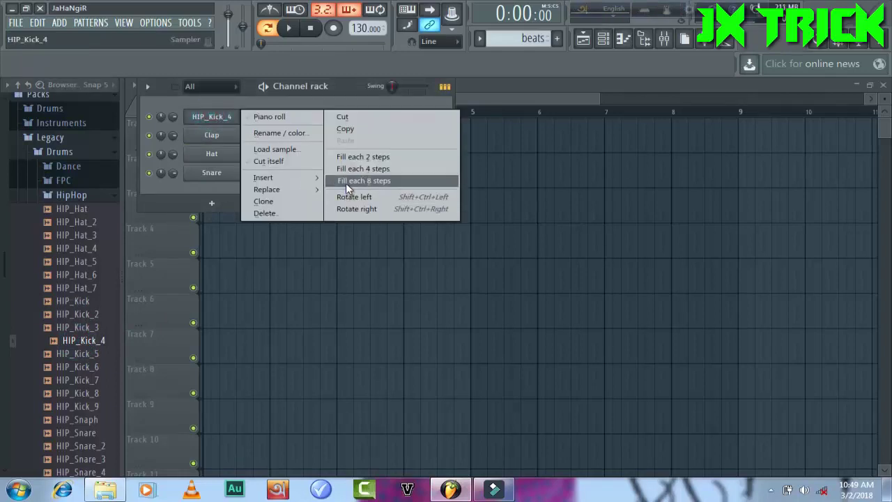
click(346, 183)
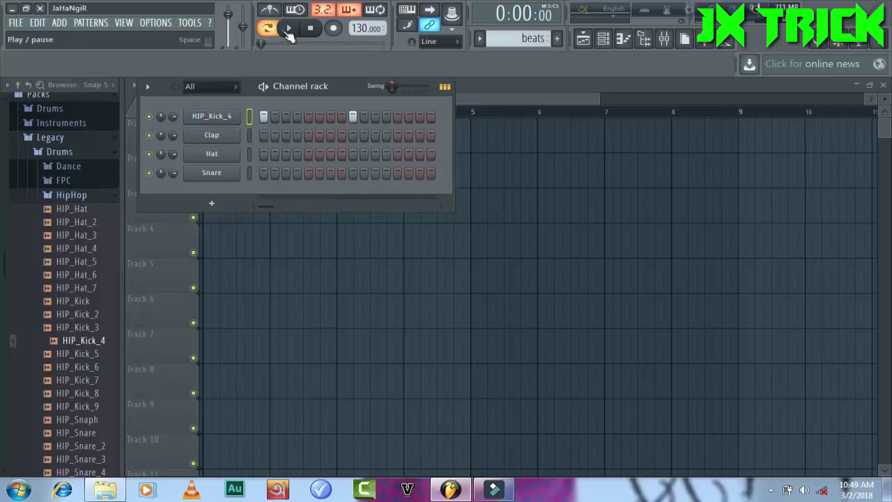
click(288, 28)
click(298, 117)
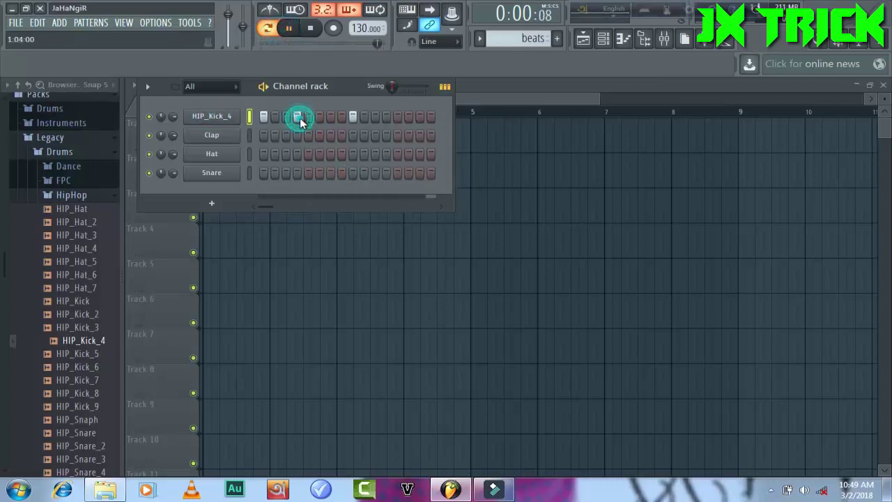
click(385, 117)
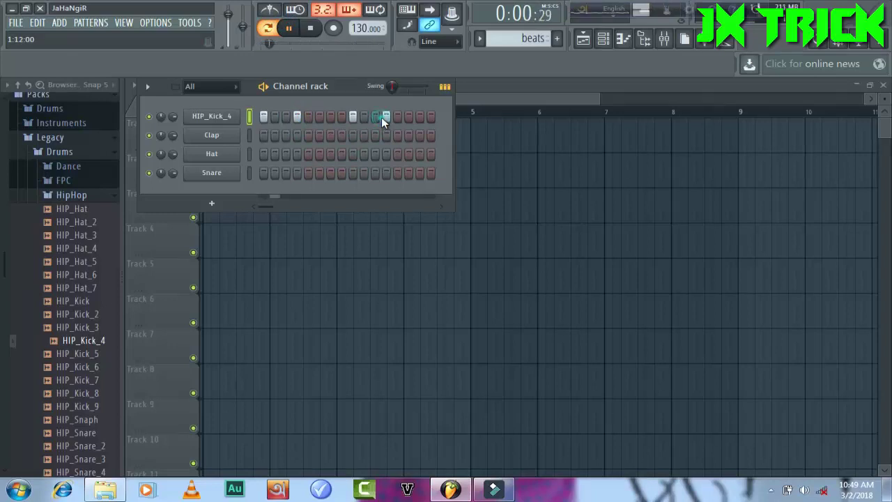
Add kick hits on steps 7 and 10, remove those on steps 9 and 12, and pause playback
click(334, 116)
right_click(351, 116)
right_click(386, 117)
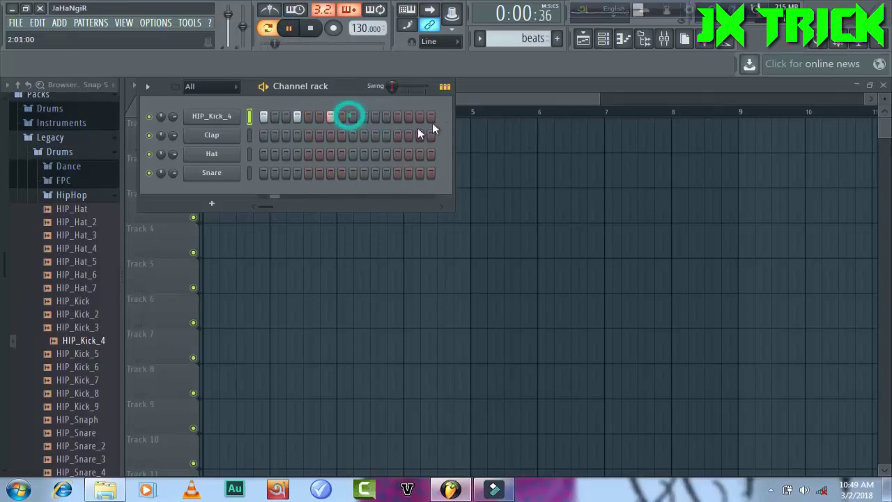
click(362, 117)
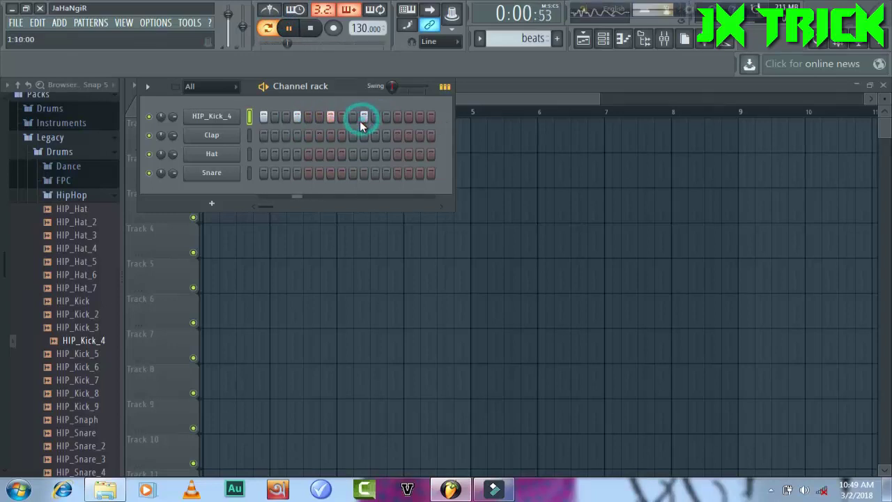
click(356, 119)
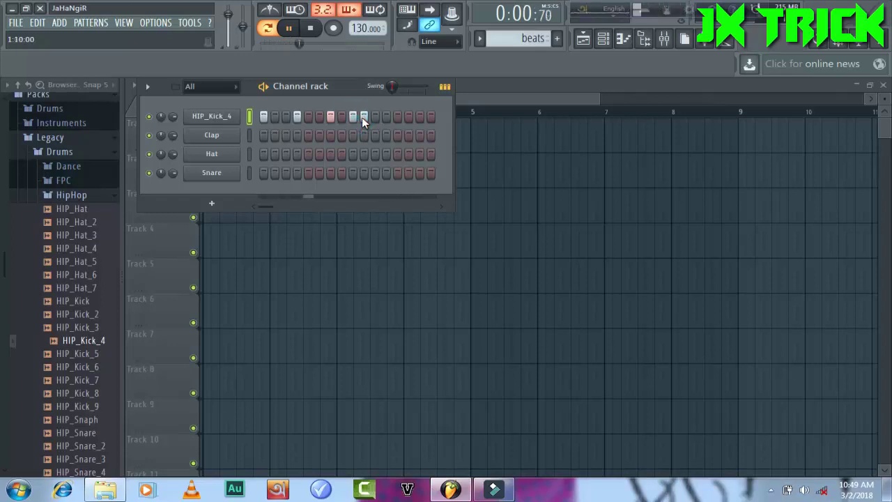
right_click(362, 117)
click(361, 117)
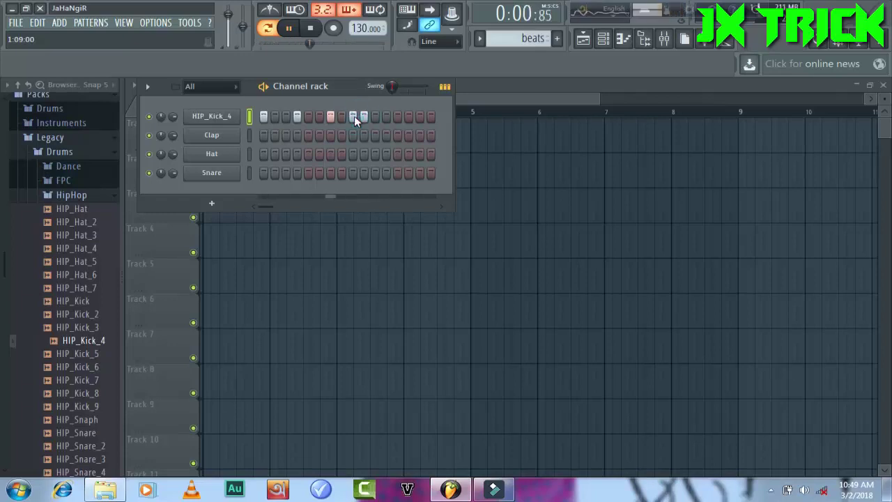
right_click(353, 117)
click(301, 33)
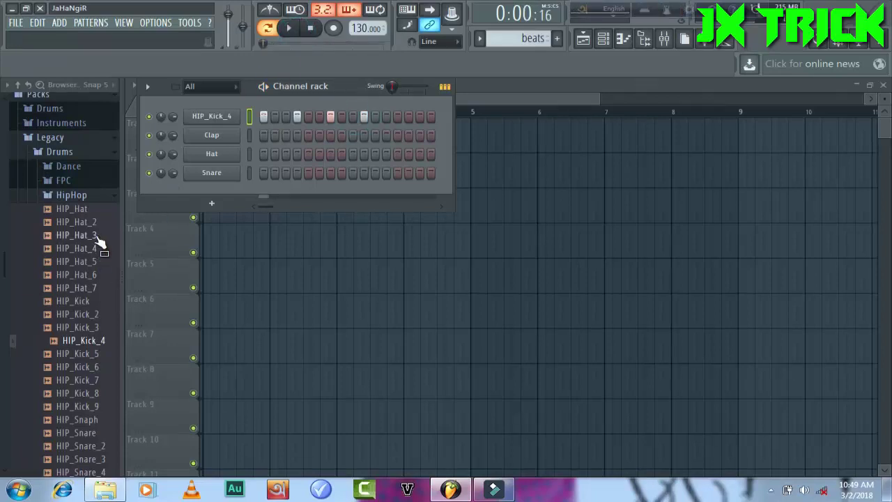
Audition the HipHop snare samples and add HIP_Snare_6 as a new channel below Snare
scroll(83, 376, down, 3)
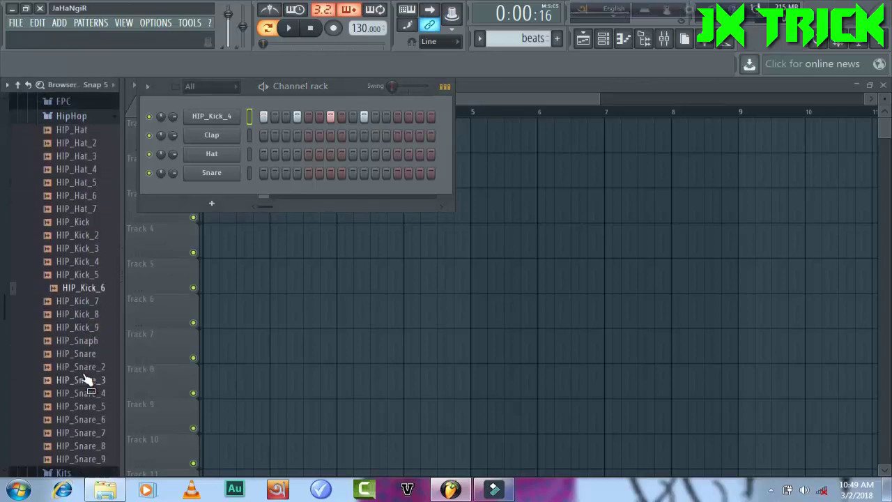
click(84, 380)
click(85, 393)
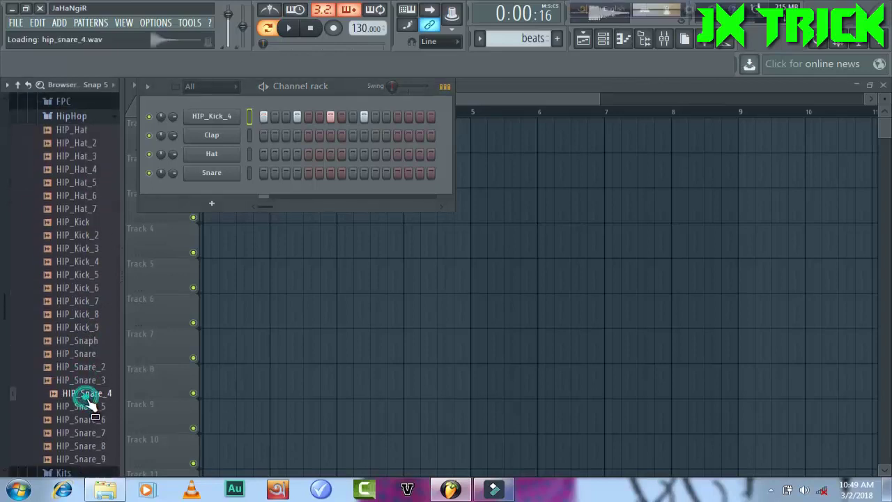
click(85, 378)
click(86, 425)
click(89, 433)
click(89, 446)
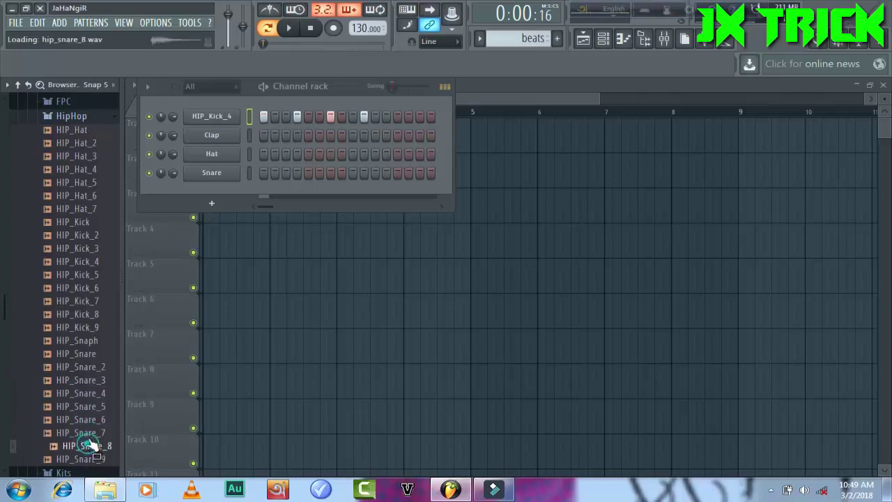
click(89, 419)
drag(89, 419, 236, 196)
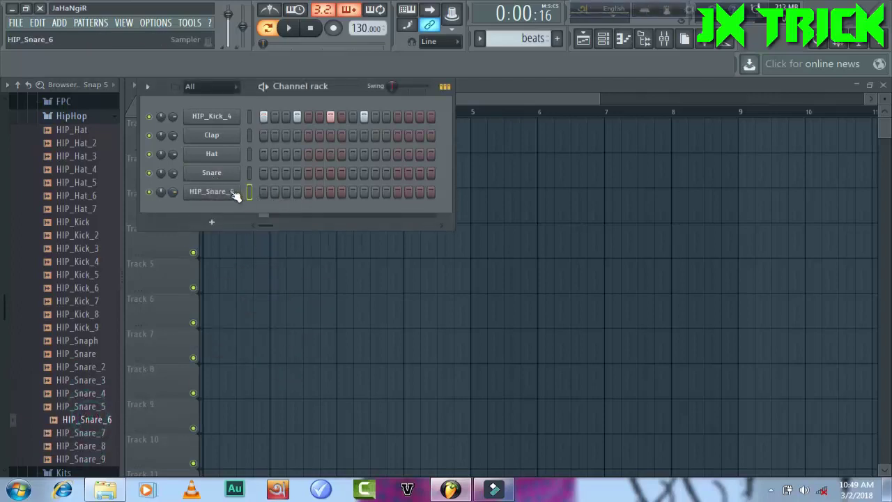
Place HIP_Snare_6 hits on steps 5 and 13, and play the pattern briefly to check it
click(311, 194)
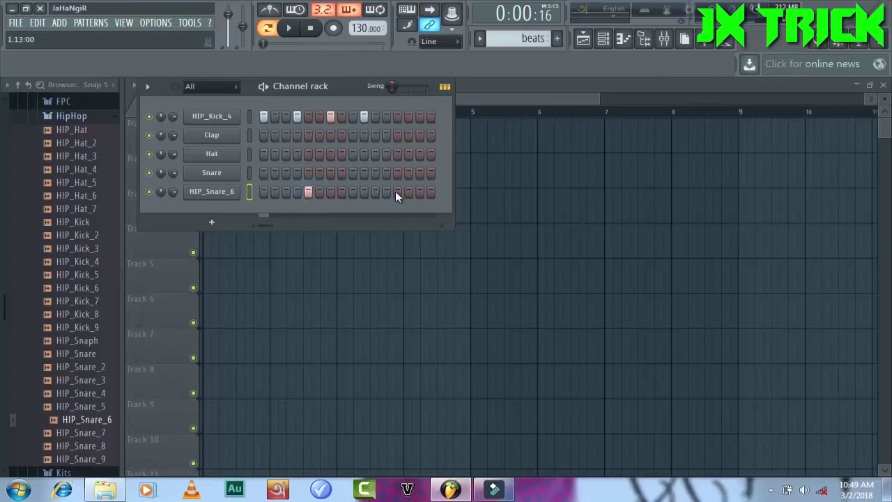
click(397, 191)
right_click(212, 192)
click(211, 195)
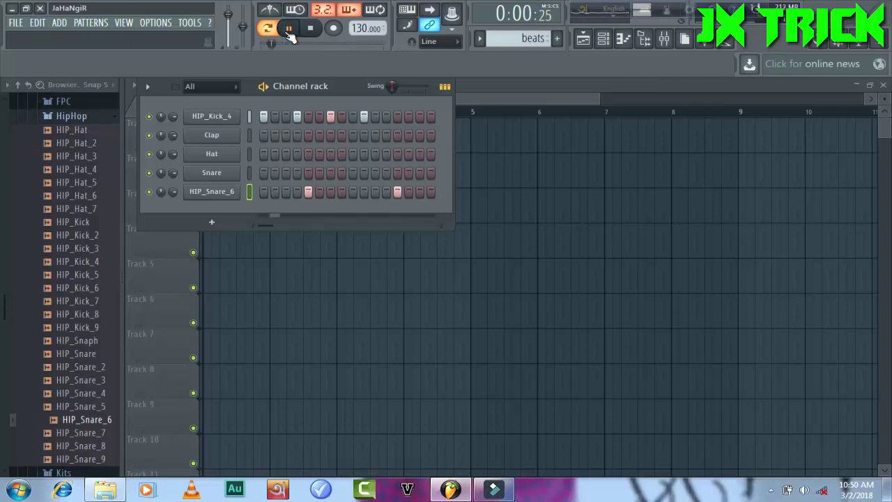
click(288, 29)
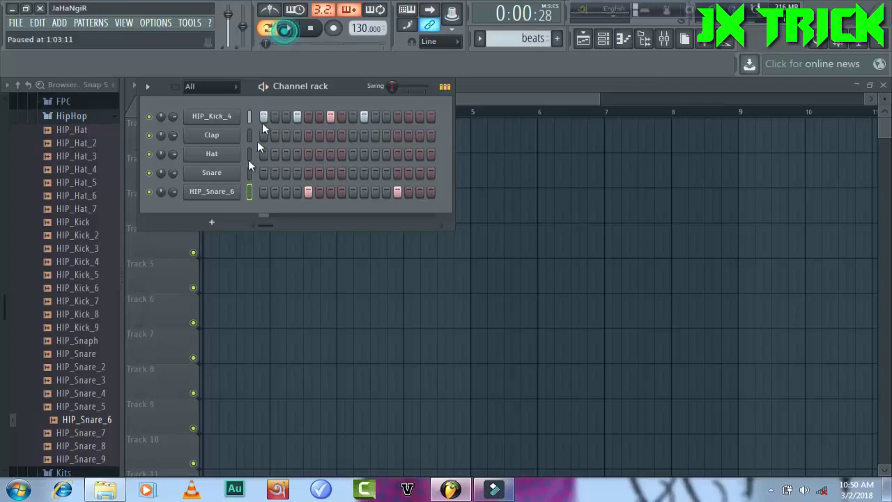
Open the HIP_Snare_6 channel settings and assign the channel to a free mixer track
click(231, 191)
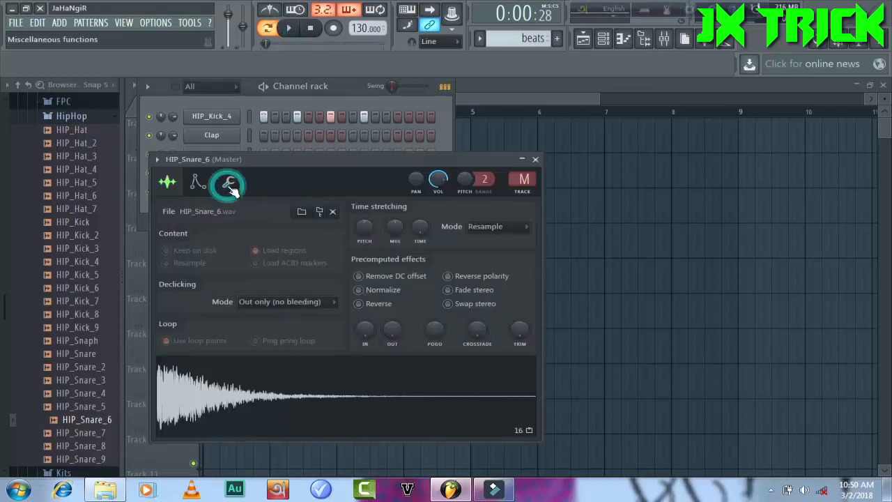
click(157, 160)
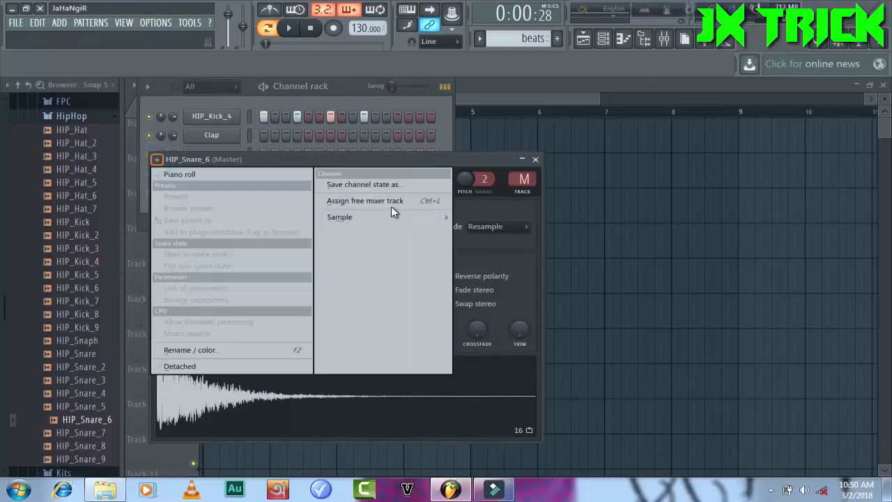
click(353, 204)
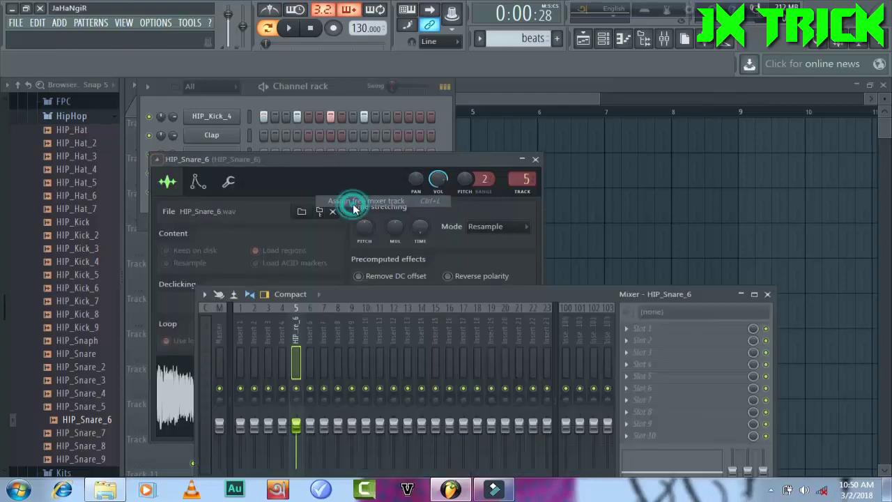
Load Fruity Reeverb 2 into slot 2 of the snare's mixer track and lower its wet level slightly
click(640, 345)
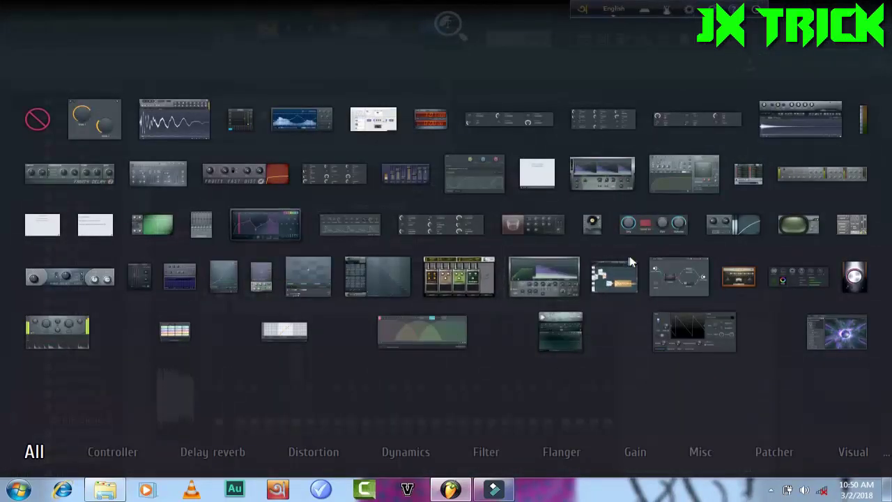
click(533, 224)
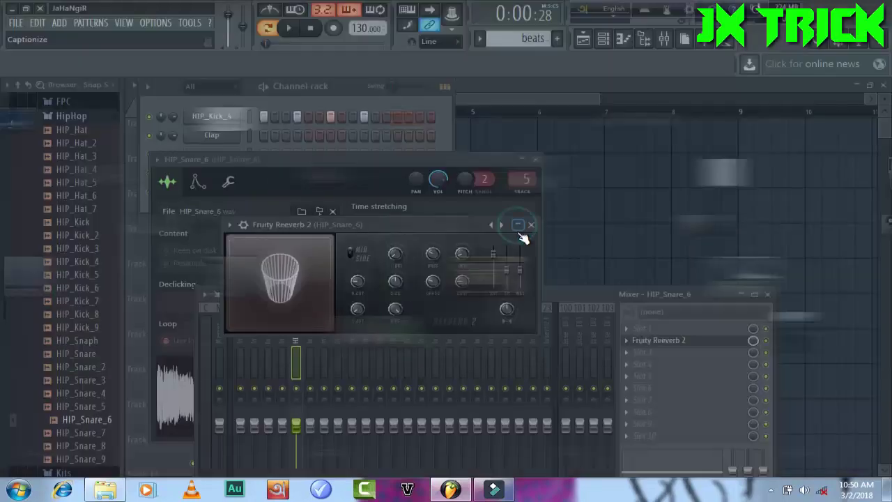
drag(523, 260, 523, 267)
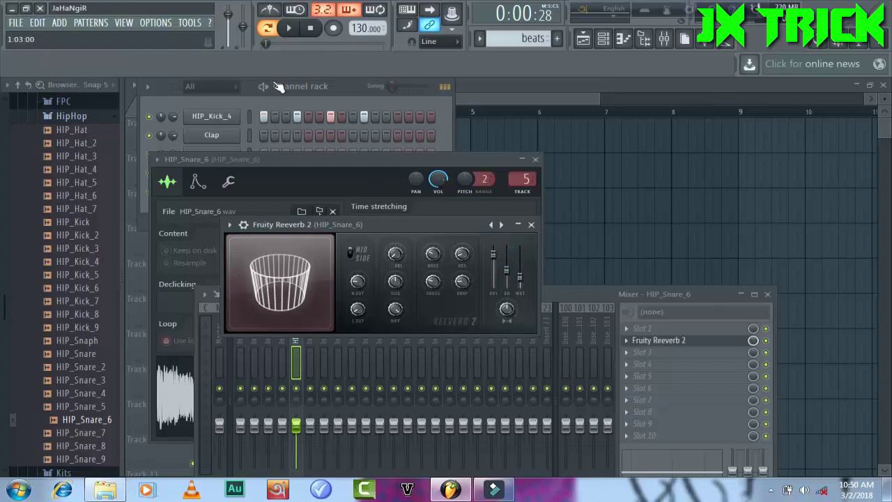
Play the pattern with the snare reverb, and close the channel settings, Fruity Reeverb 2 and mixer windows
click(289, 28)
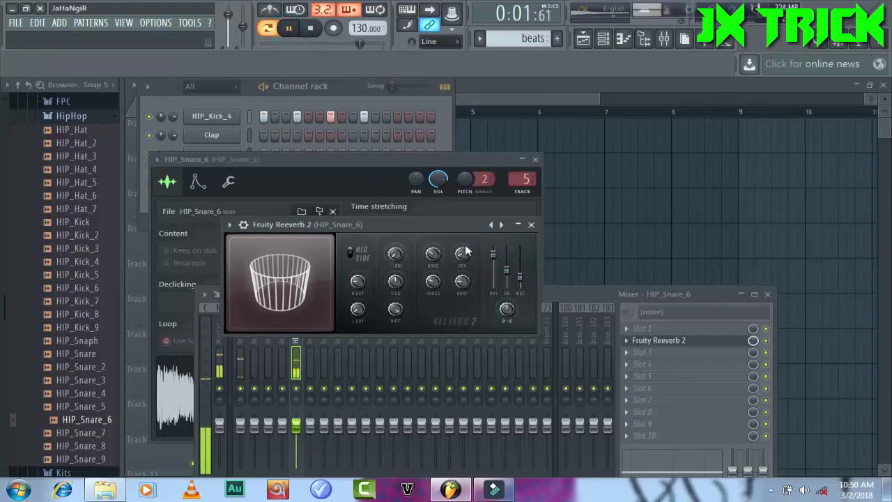
click(533, 164)
click(534, 162)
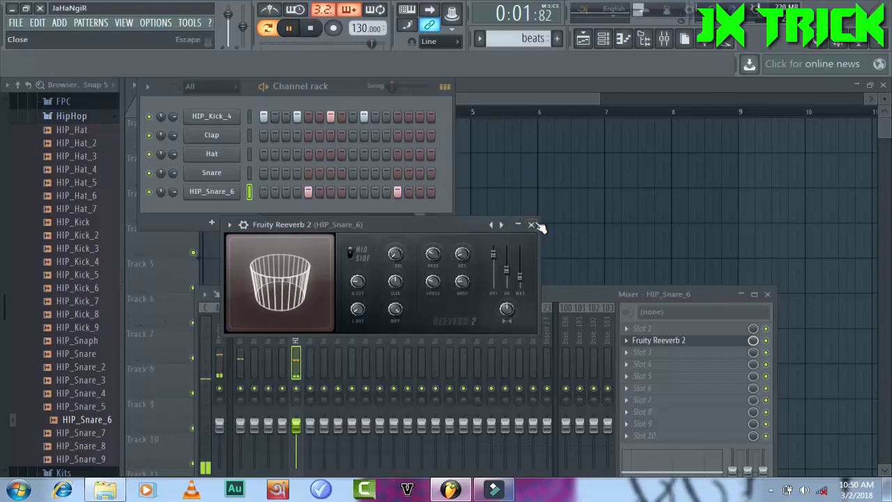
click(535, 222)
click(768, 294)
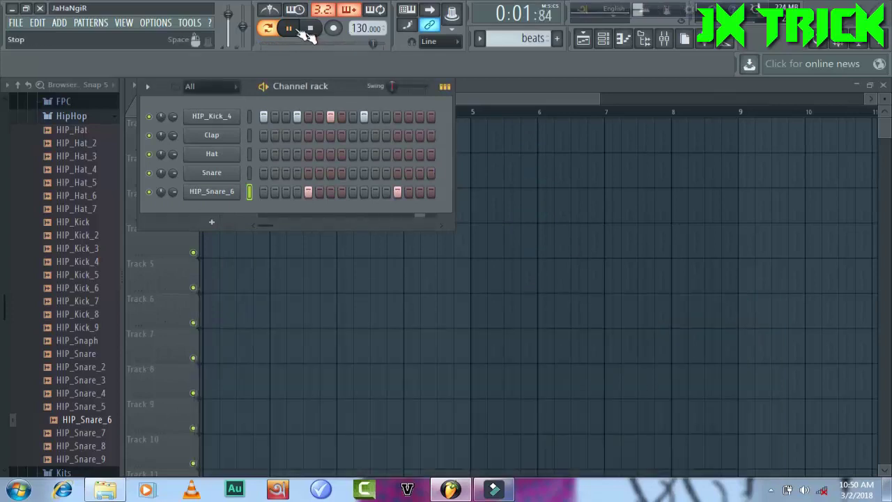
Stop playback, audition the HIP_Hat samples, and load HIP_Hat_4 into the Hat channel
click(288, 28)
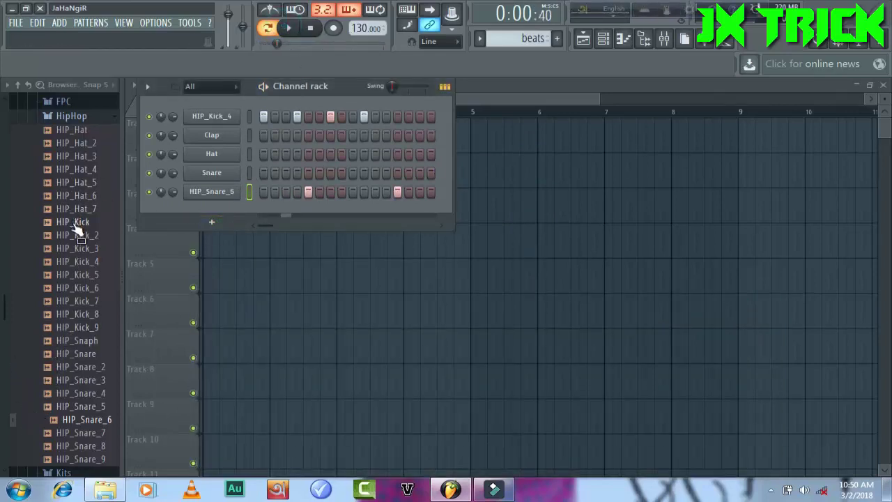
click(70, 154)
click(71, 144)
click(73, 157)
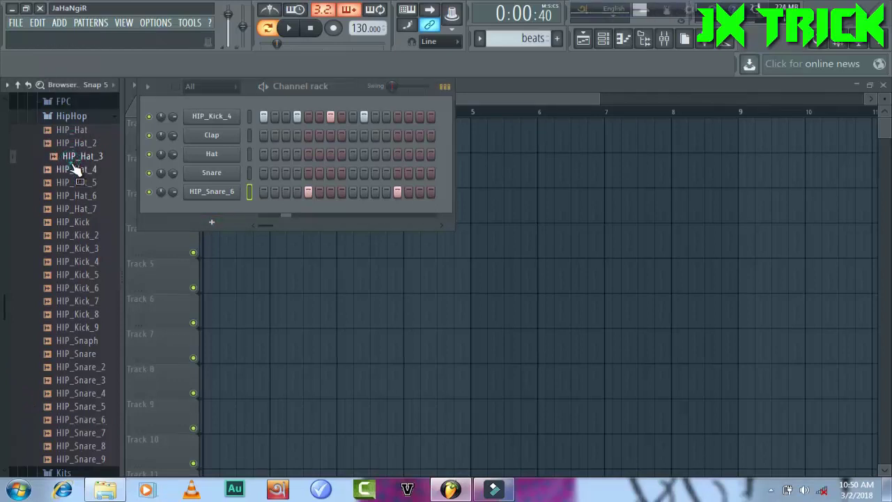
click(72, 166)
drag(76, 155, 209, 155)
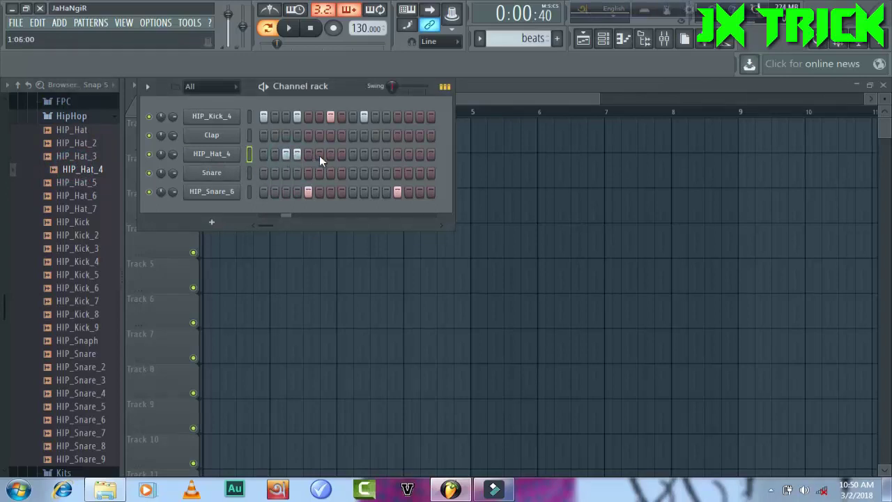
Fill HIP_Hat_4 on every second step, add extra hits on steps 8, 14 and 16, and play the pattern
right_click(228, 159)
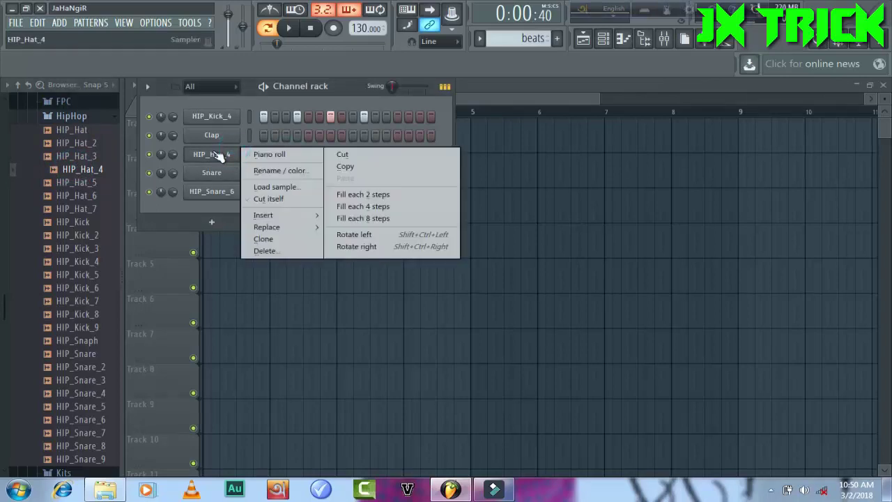
click(216, 152)
right_click(214, 150)
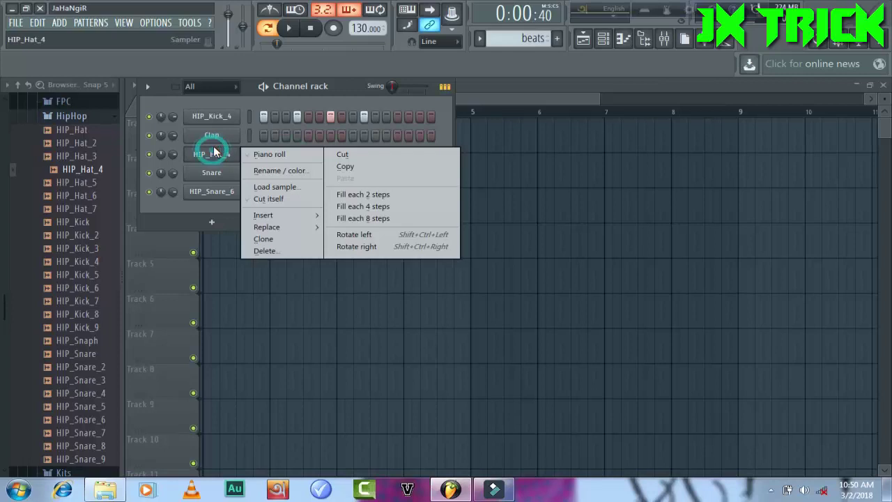
click(366, 197)
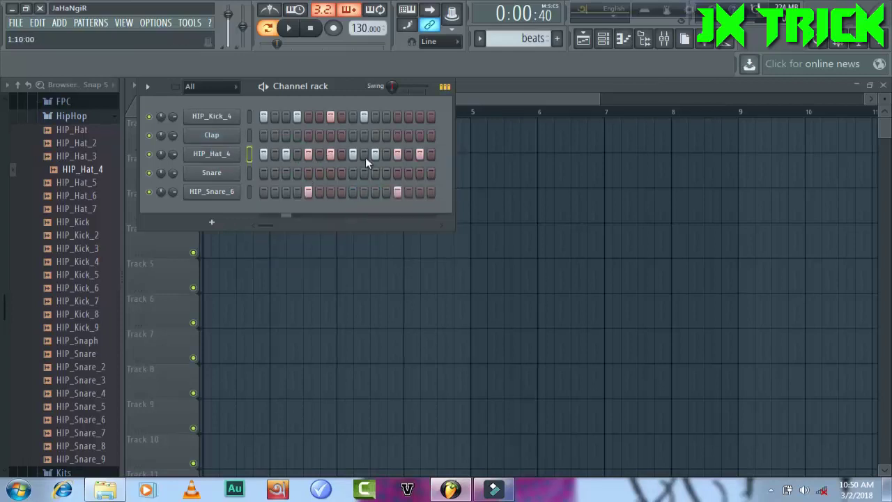
click(428, 155)
click(288, 27)
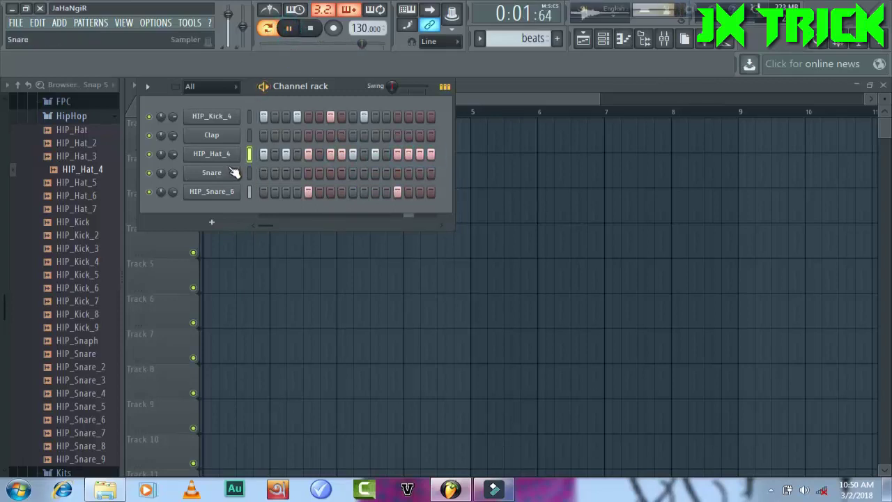
Rework the HIP_Hat_4 hits to steps 1, 3, 7, 8, 9, 12, 13, 14 and 16, and check the pattern by playing it
click(342, 154)
click(342, 154)
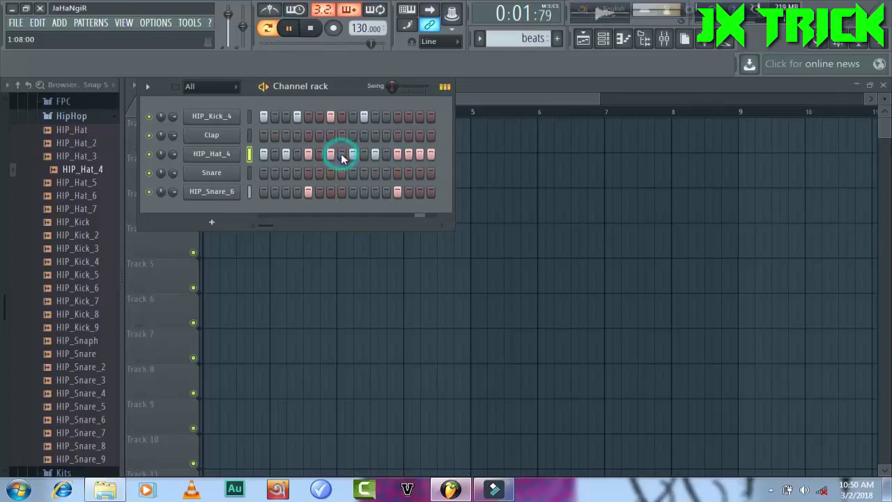
click(288, 28)
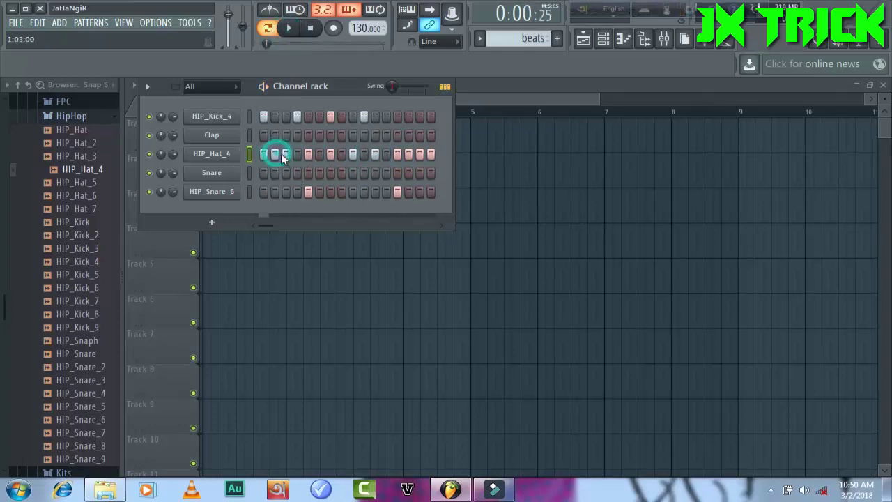
click(342, 154)
click(372, 154)
click(386, 156)
click(397, 154)
click(419, 154)
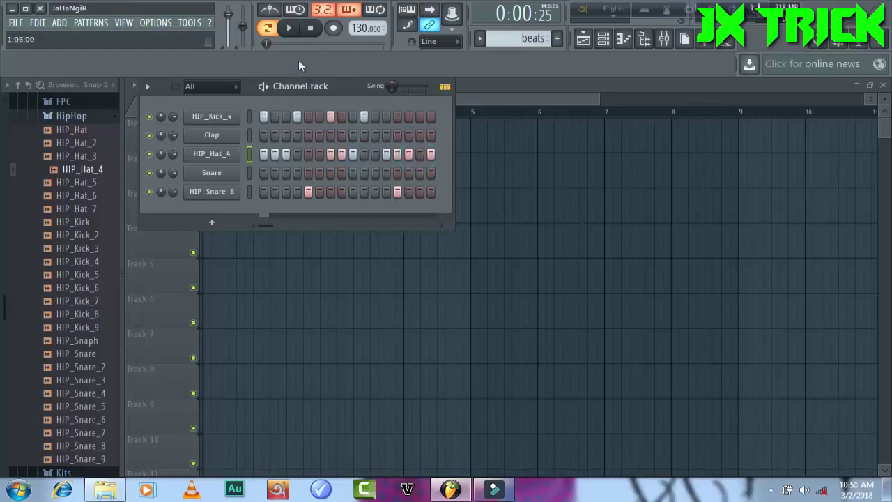
click(276, 154)
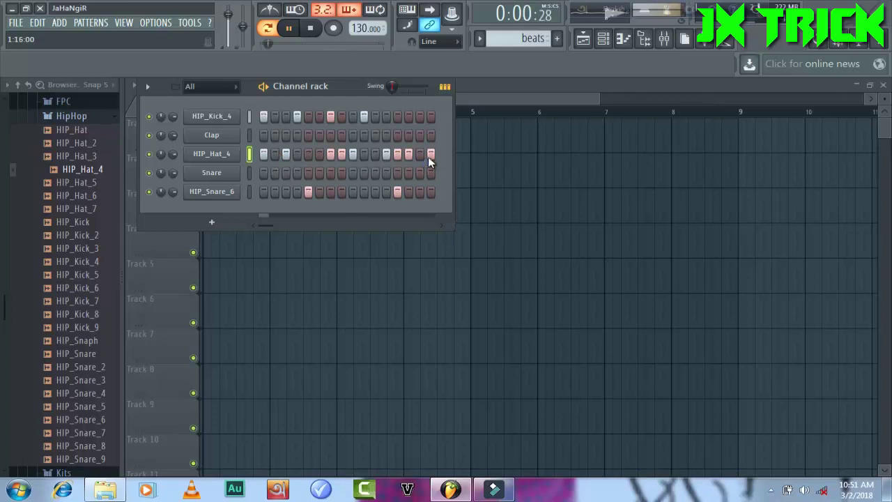
click(289, 28)
Audition various hat, kick and snare samples from the HipHop folder
click(81, 130)
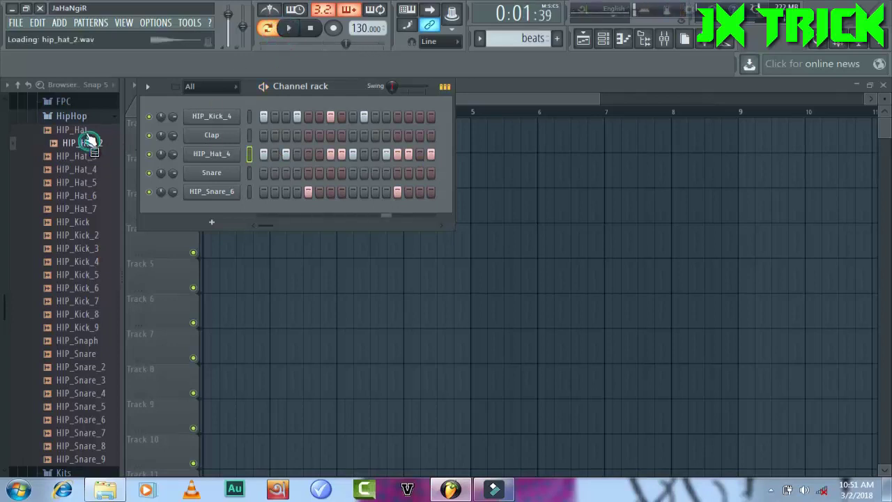
click(80, 327)
mouse_move(83, 342)
mouse_down()
mouse_move(211, 144)
mouse_move(209, 173)
mouse_move(64, 376)
mouse_move(77, 351)
mouse_up()
click(78, 355)
click(83, 199)
click(84, 366)
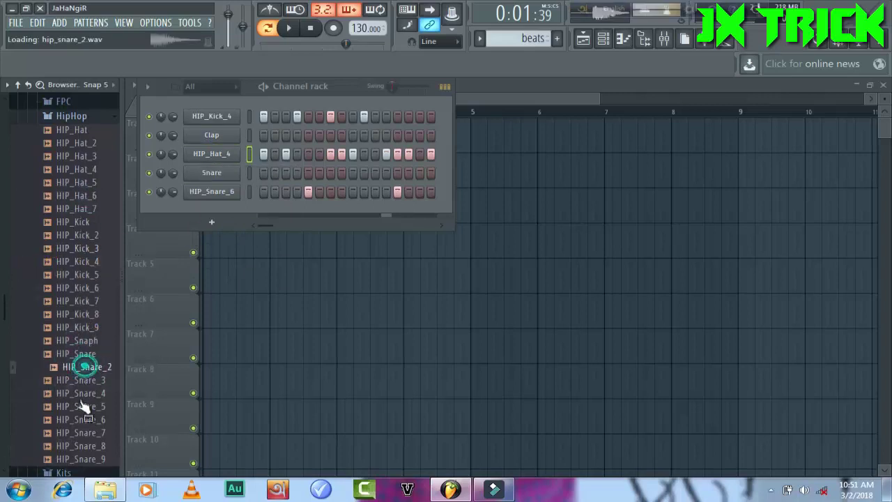
click(81, 405)
click(67, 181)
Load DNC_Clap from the Dance folder into the Clap channel and play the pattern with hits on steps 5 and 13
scroll(63, 182, up, 2)
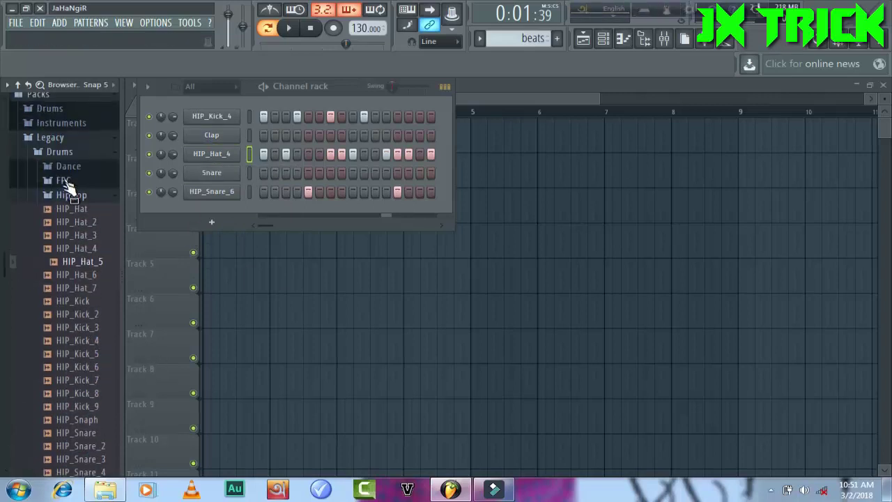
click(66, 169)
drag(77, 178, 230, 137)
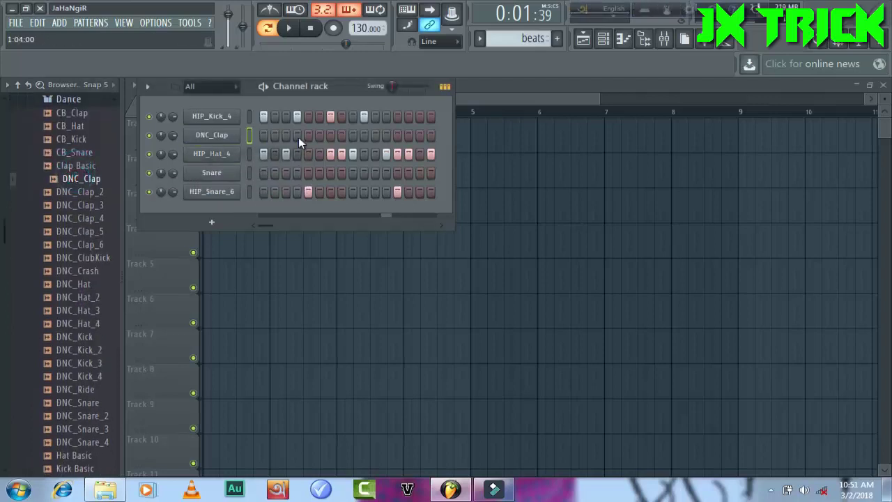
click(292, 28)
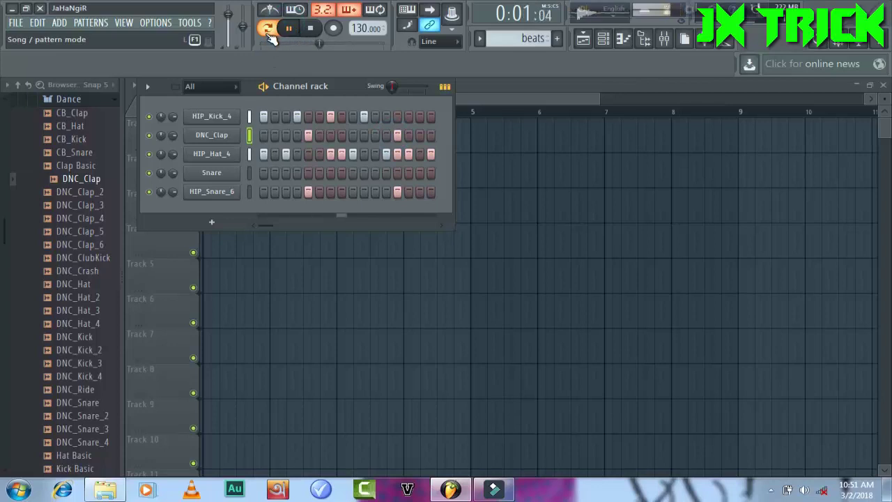
Assign the DNC_Clap channel to mixer track 2, and paint the beats pattern across bars 1 to 7 of playlist Track 1
click(222, 136)
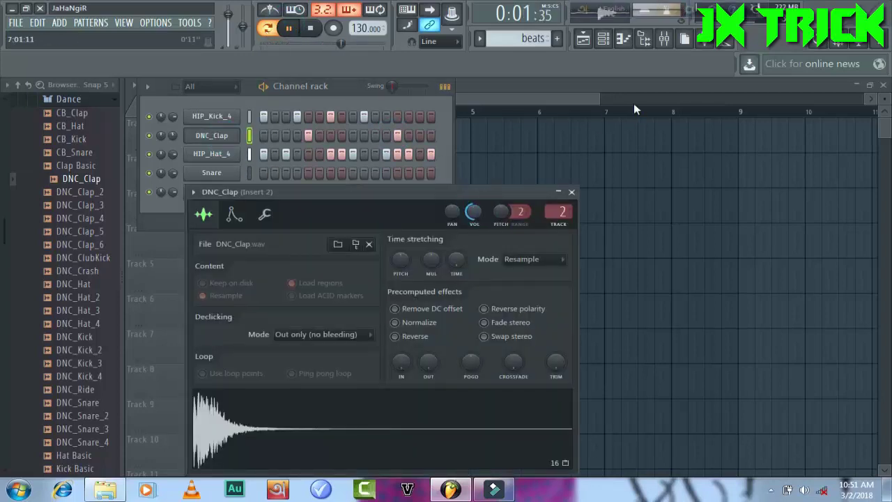
click(633, 139)
drag(633, 139, 174, 135)
drag(466, 133, 287, 135)
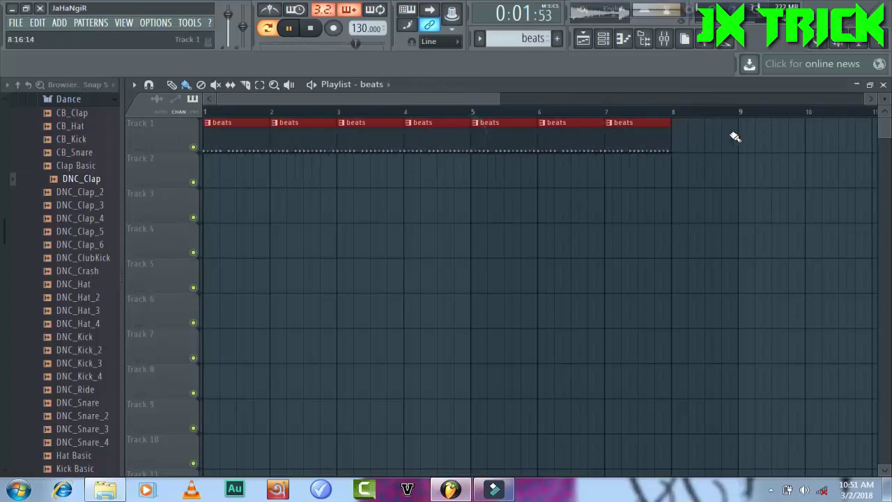
click(869, 84)
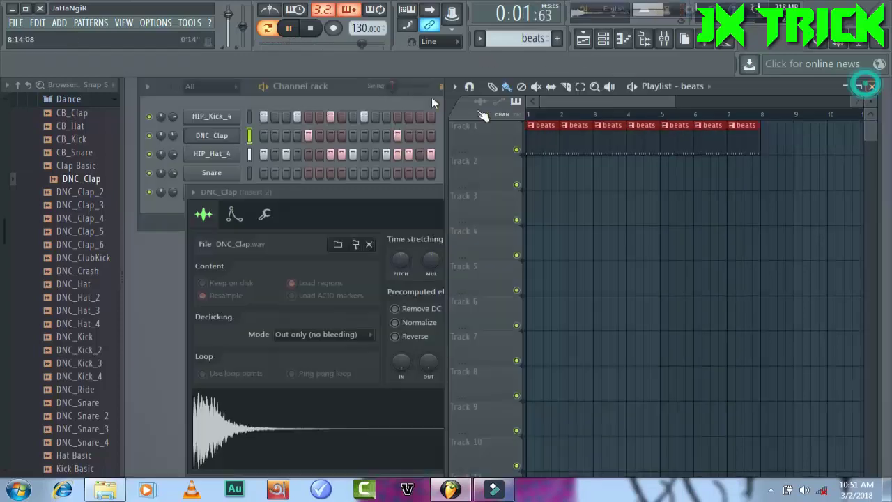
click(289, 28)
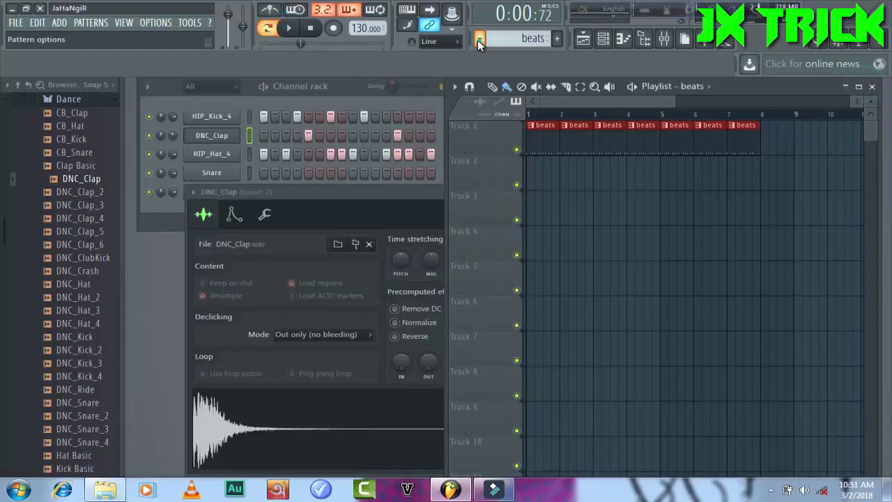
Create a new pattern named sub
click(480, 43)
click(545, 57)
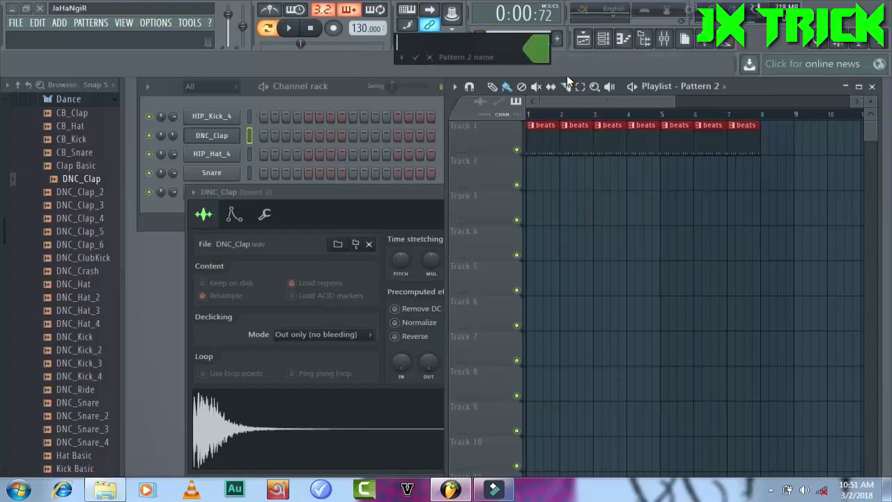
text(sub)
key(Return)
Insert a Sytrus channel above HIP_Kick_4 and load its Sub bass preset
right_click(207, 119)
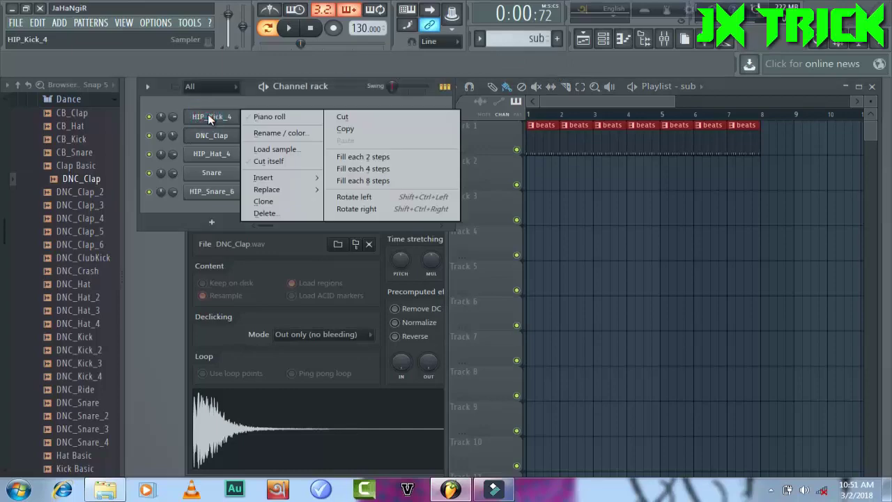
mouse_move(271, 178)
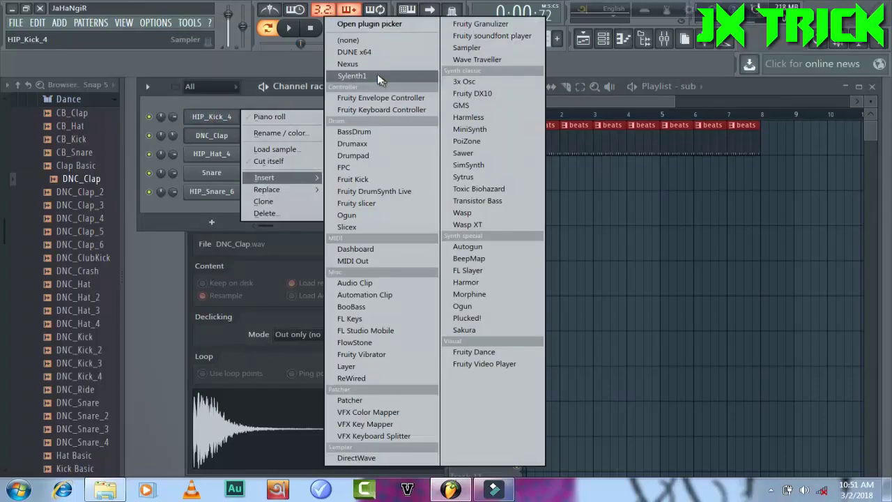
click(355, 23)
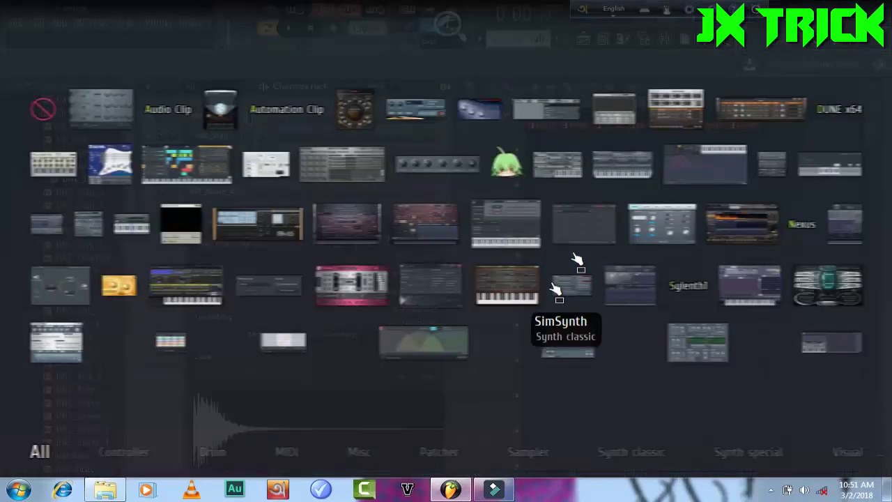
click(741, 298)
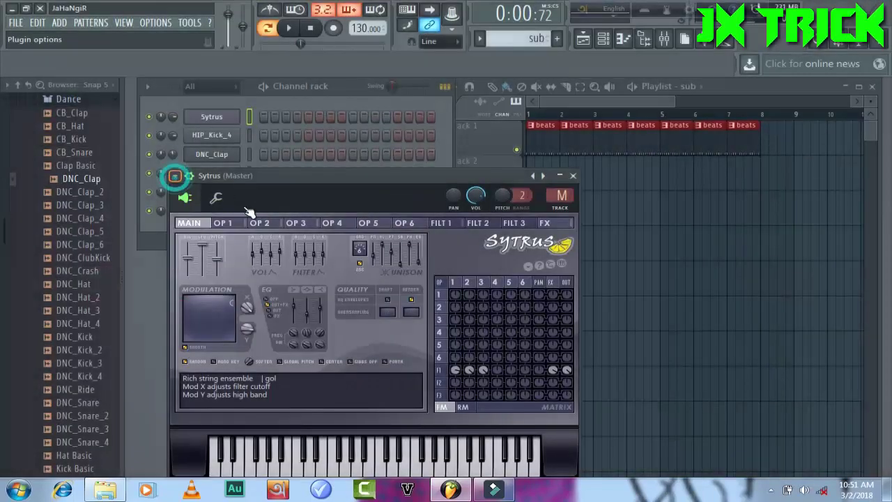
click(175, 176)
mouse_move(286, 213)
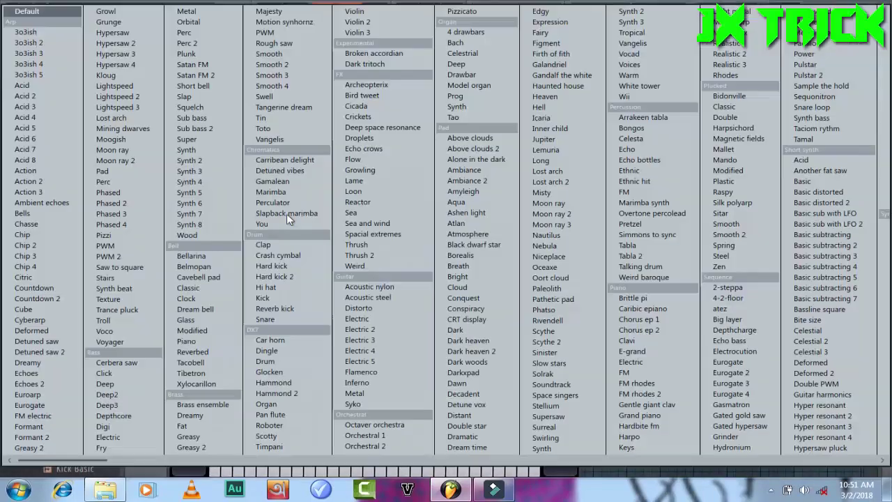
click(204, 117)
Open the Sub bass channel's piano roll and draw a two-step A#5 note starting on step 4 of bar 1
right_click(227, 116)
click(279, 118)
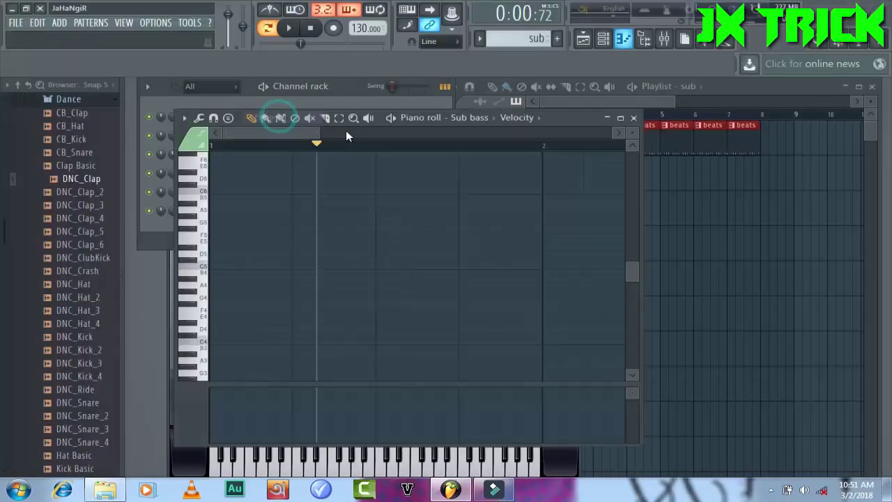
click(620, 118)
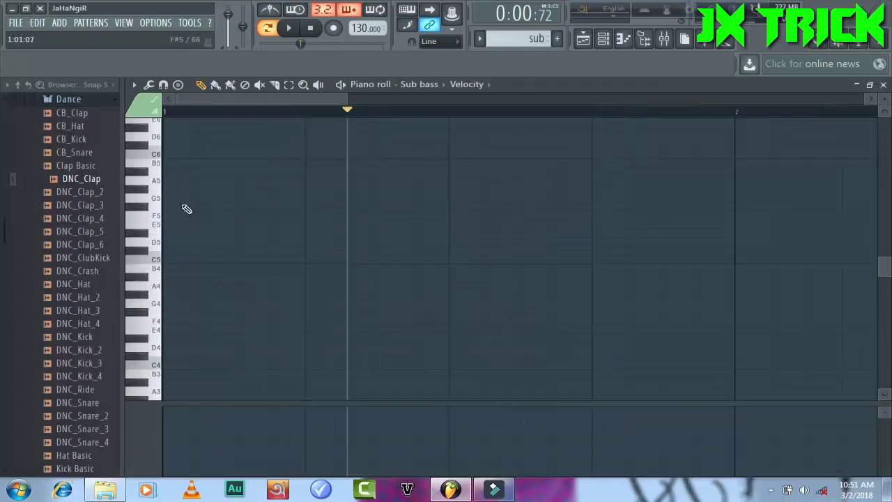
mouse_move(272, 171)
mouse_down()
mouse_move(204, 171)
mouse_move(276, 171)
mouse_up()
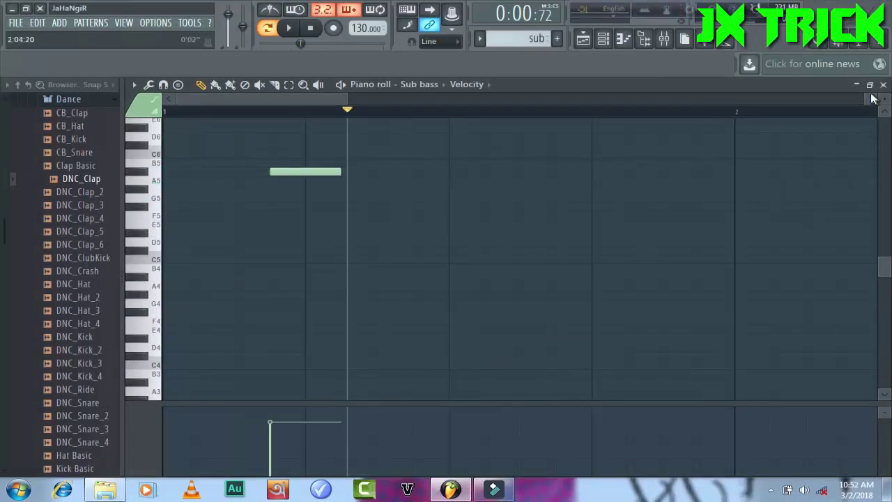
click(870, 85)
Paint the sub pattern across bars 1 to 7 of playlist Track 2 and play the arrangement in song mode
click(686, 146)
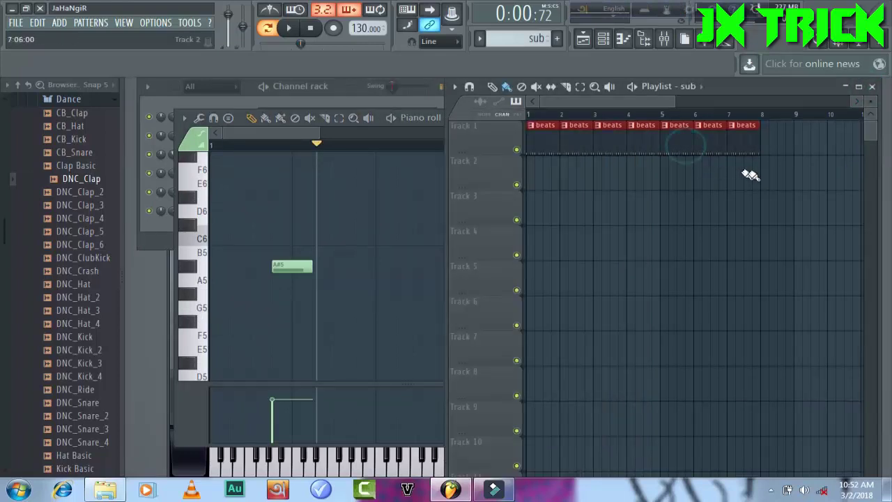
drag(749, 175, 647, 169)
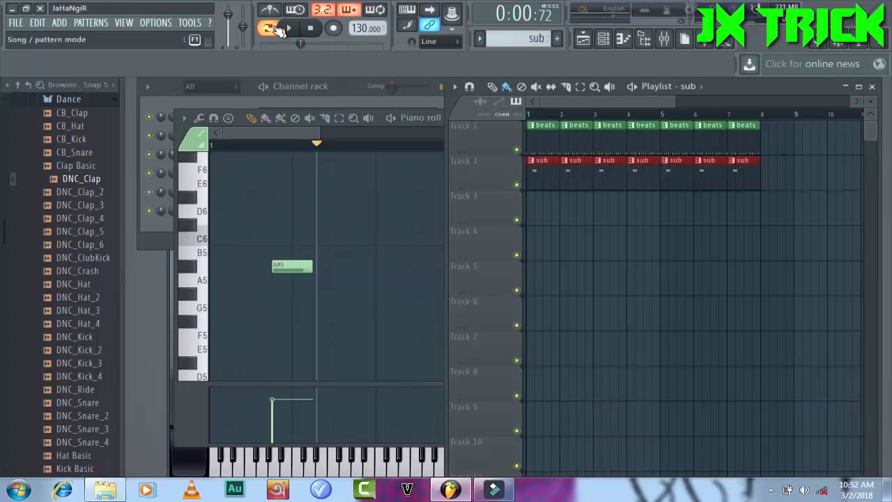
click(289, 28)
Move the A#5 note to the start of bar 1, and add one-step A#5 notes on steps 5 and 7 and a two-step one on step 9
drag(300, 266, 234, 269)
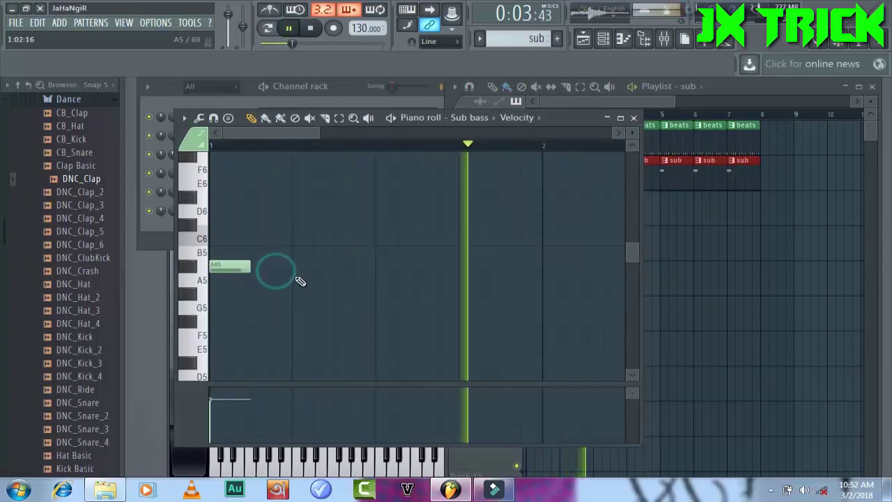
click(293, 266)
drag(332, 267, 312, 266)
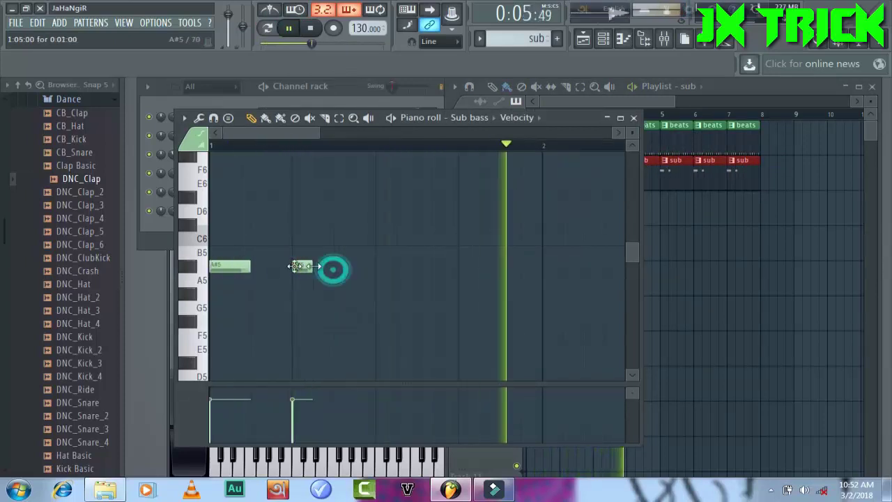
click(337, 266)
click(378, 267)
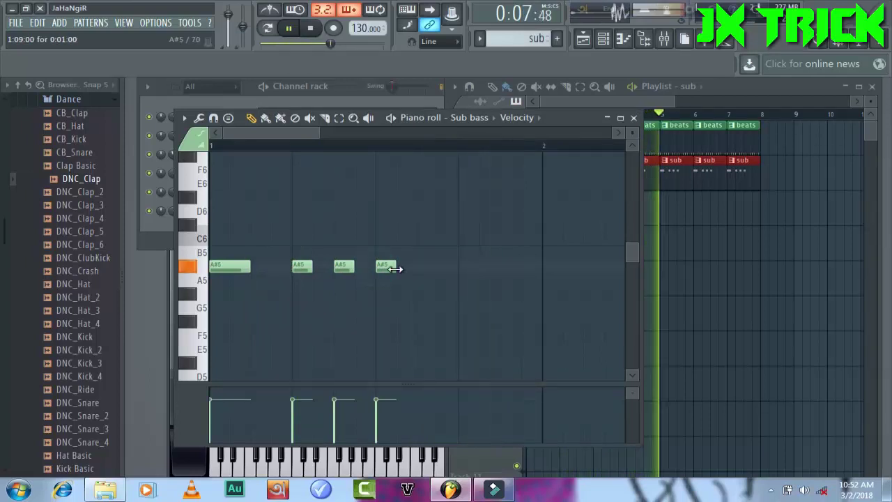
drag(395, 269, 417, 268)
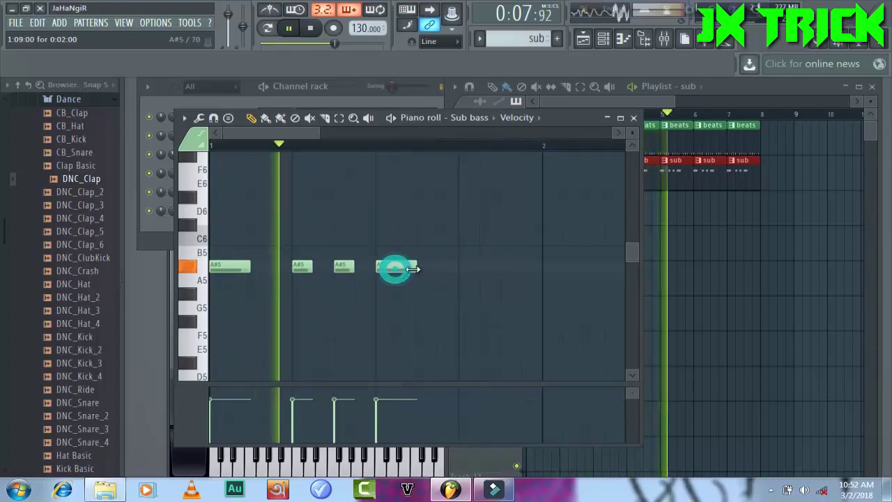
Maximize the piano roll, add an A#5 note on step 12 of bar 1 and lengthen it to four steps
click(621, 119)
click(559, 259)
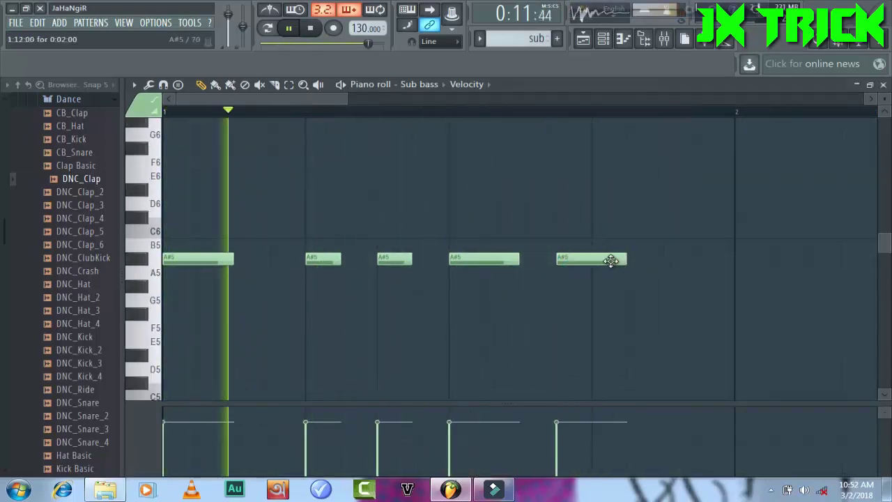
drag(611, 261, 671, 266)
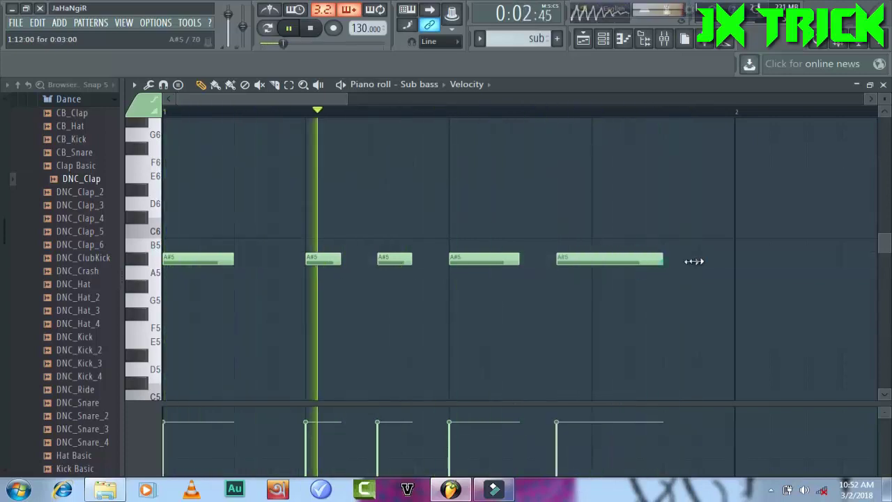
drag(663, 260, 699, 268)
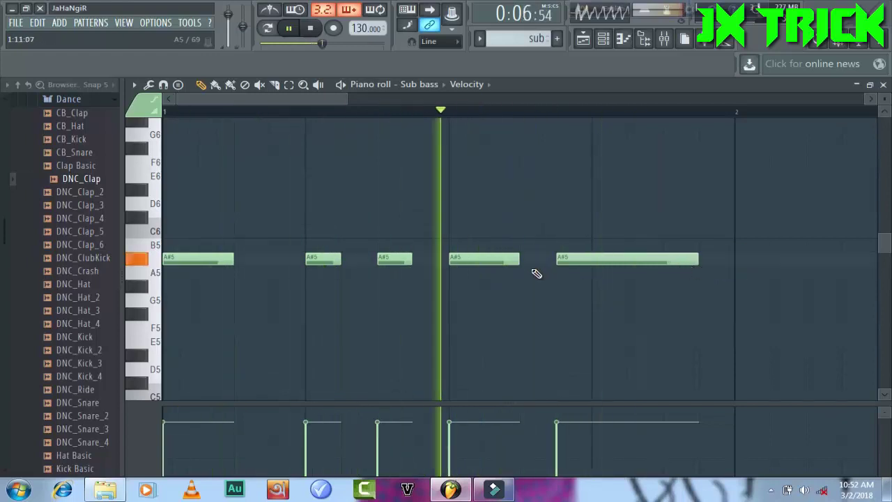
Pause playback, set the tempo to 100 BPM, restore the piano roll's window size and resume playing
click(289, 27)
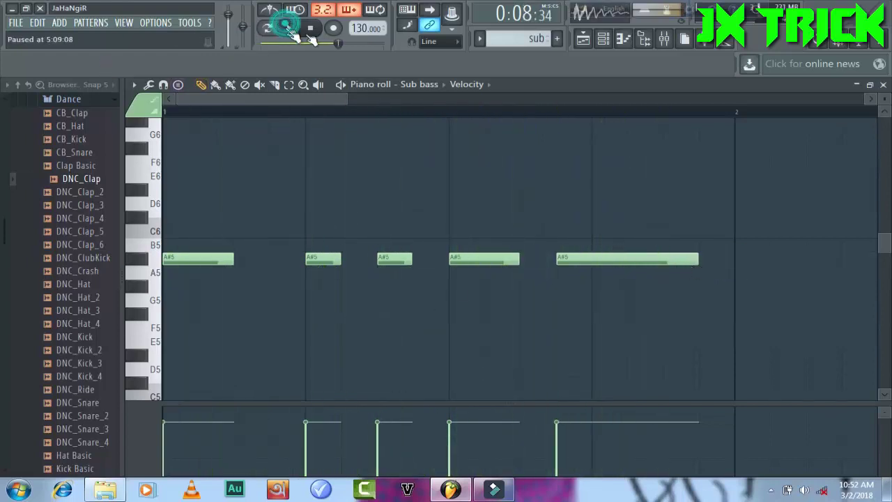
right_click(359, 27)
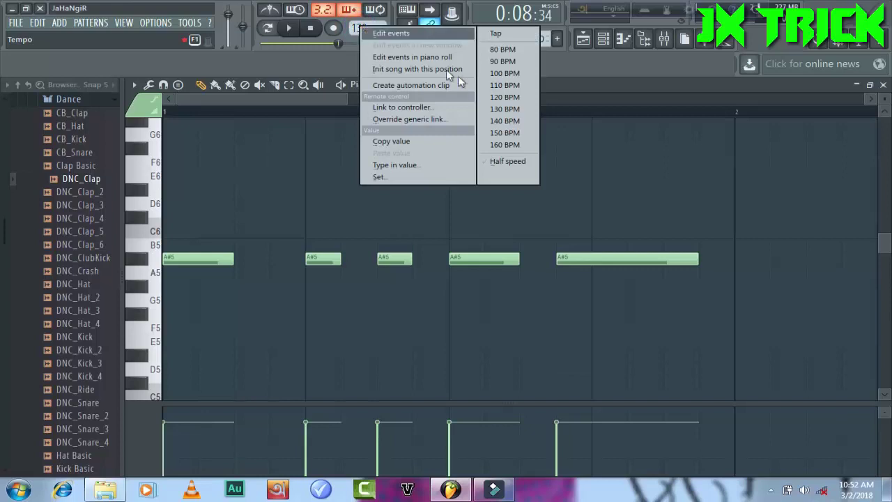
click(499, 73)
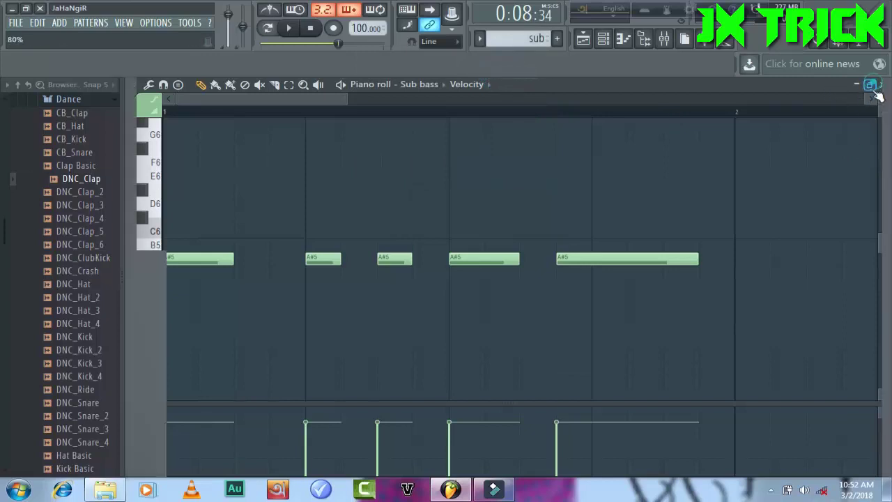
click(870, 85)
key(space)
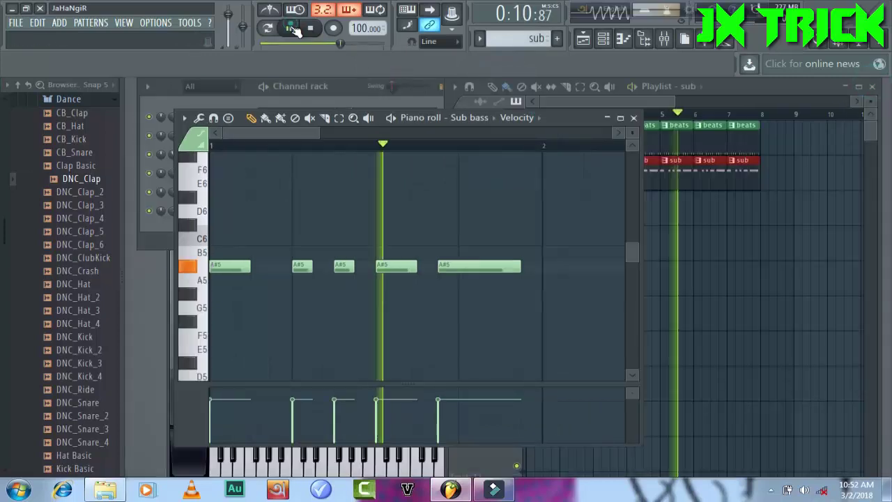
Reopen the sub bass piano roll and rework the last A#5 note to three steps long, starting on step 12
click(676, 122)
double_click(573, 174)
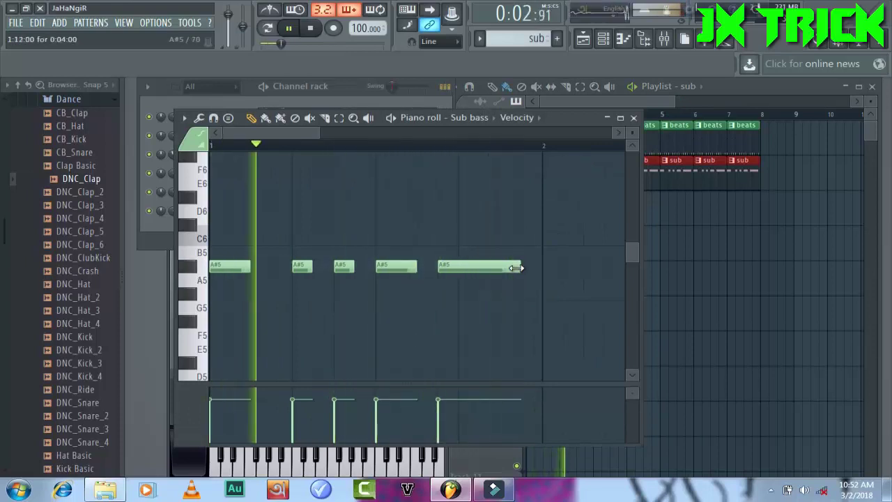
drag(516, 268, 486, 265)
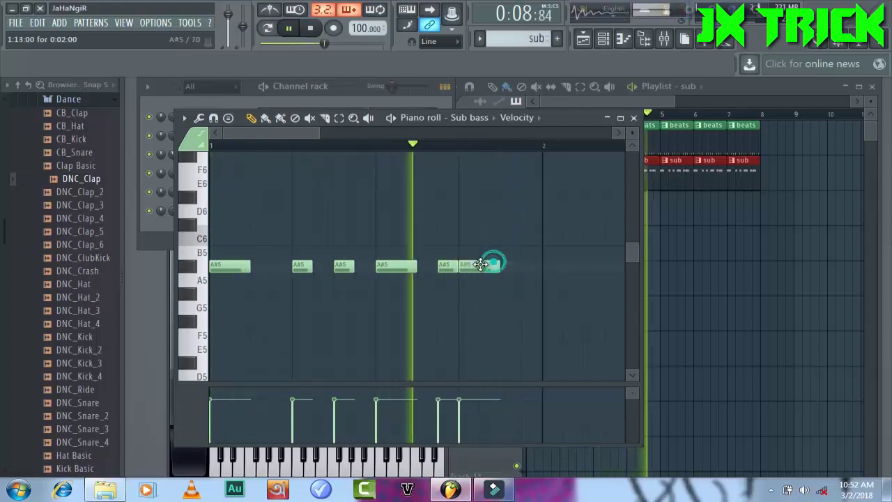
right_click(451, 269)
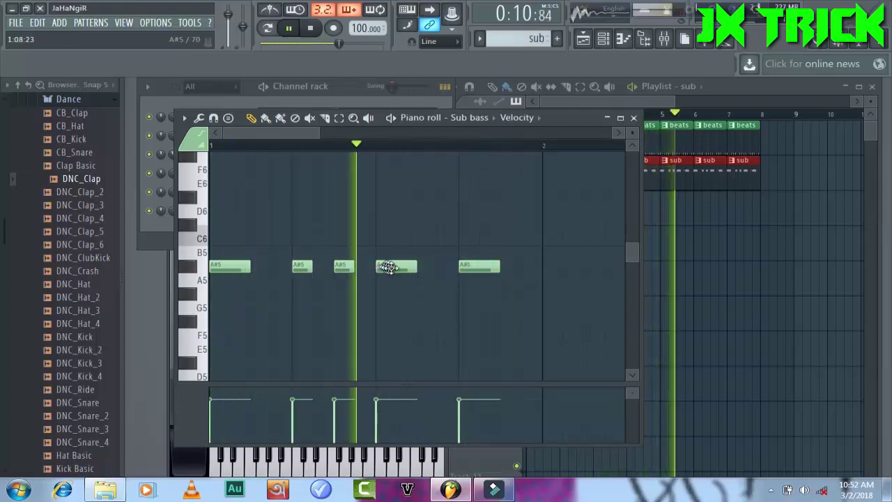
drag(481, 267, 500, 268)
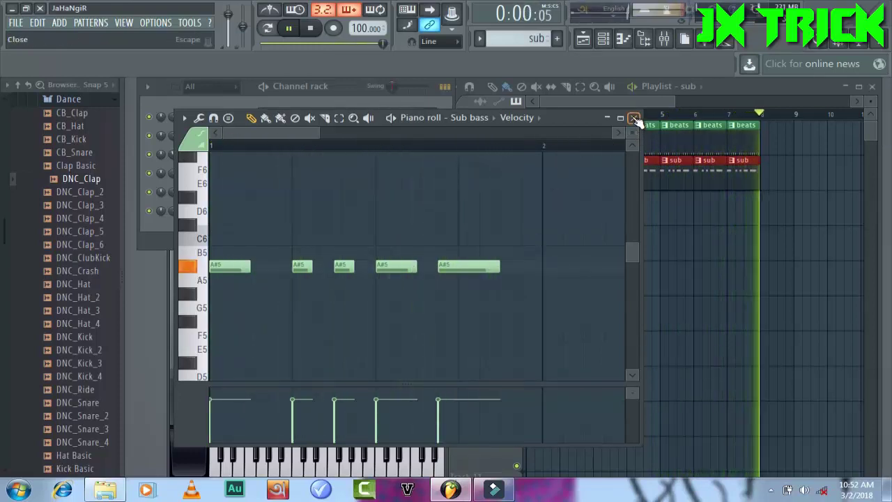
Select all the A#5 notes in bar 1 of the sub bass pattern and duplicate them at the start of bar 2
click(634, 118)
double_click(631, 175)
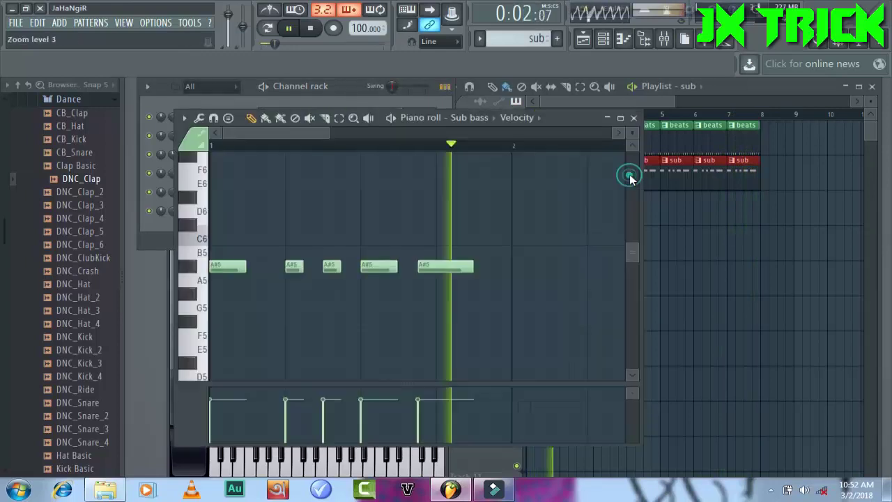
drag(583, 146, 162, 280)
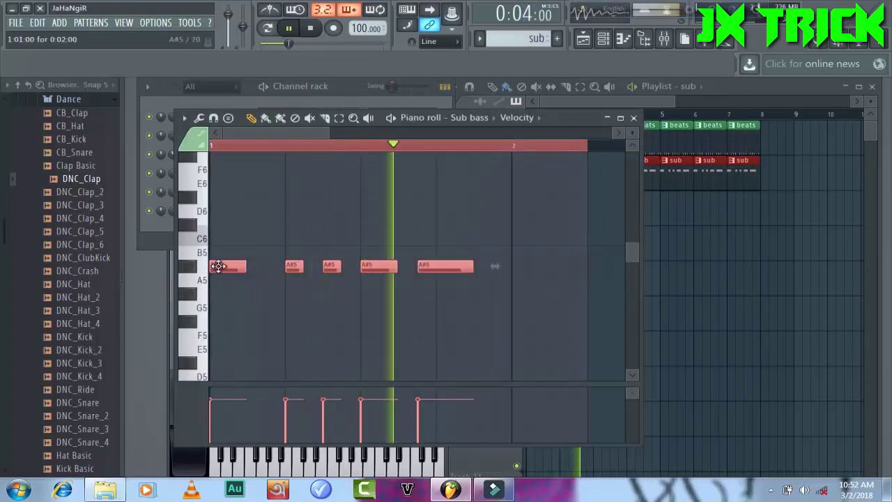
drag(219, 266, 510, 277)
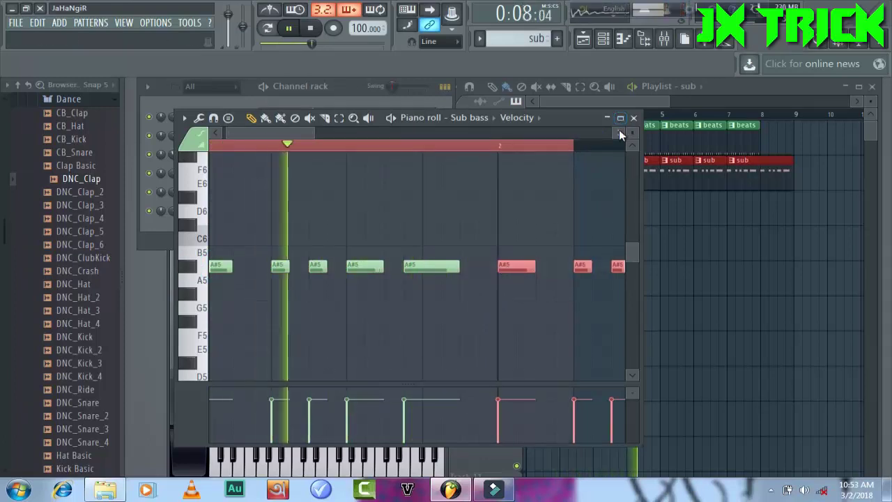
Remove the stray B5 note near the end of bar 2 and shorten that bar's last A#5 note to two steps
click(619, 133)
click(620, 132)
click(417, 253)
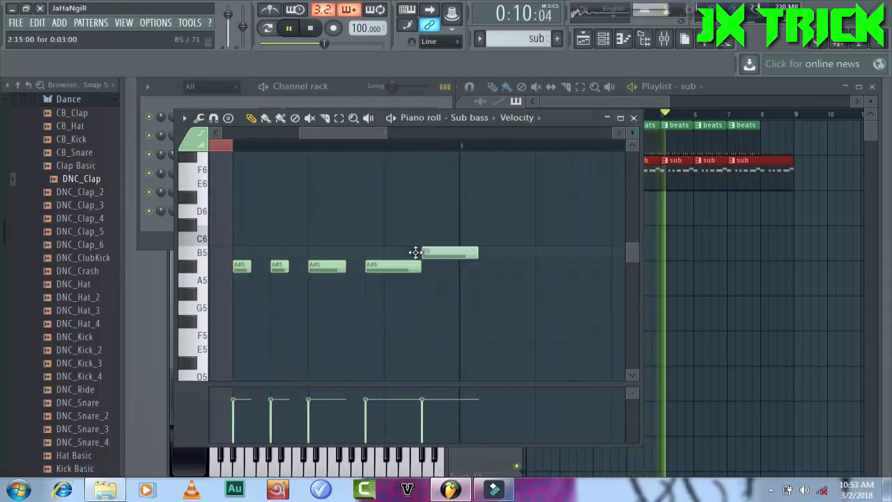
right_click(432, 255)
drag(413, 269, 376, 270)
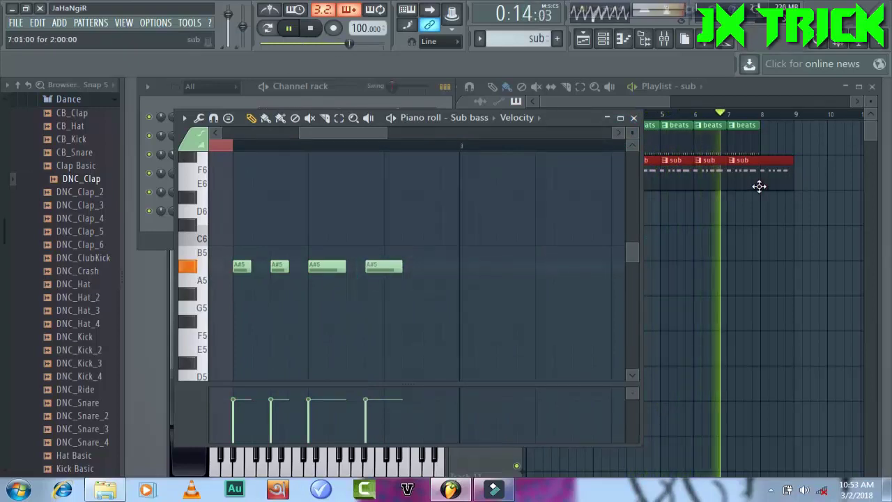
Remove the surplus sub clips from Track 2, line up two-bar sub clips at bars 1, 3 and 5, and maximize the playlist
right_click(759, 186)
right_click(650, 175)
right_click(579, 176)
right_click(579, 176)
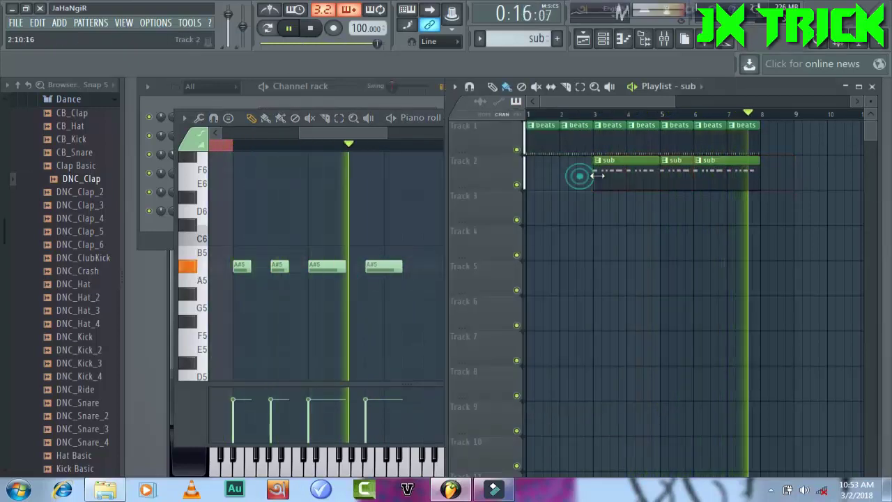
right_click(612, 175)
drag(683, 179, 533, 185)
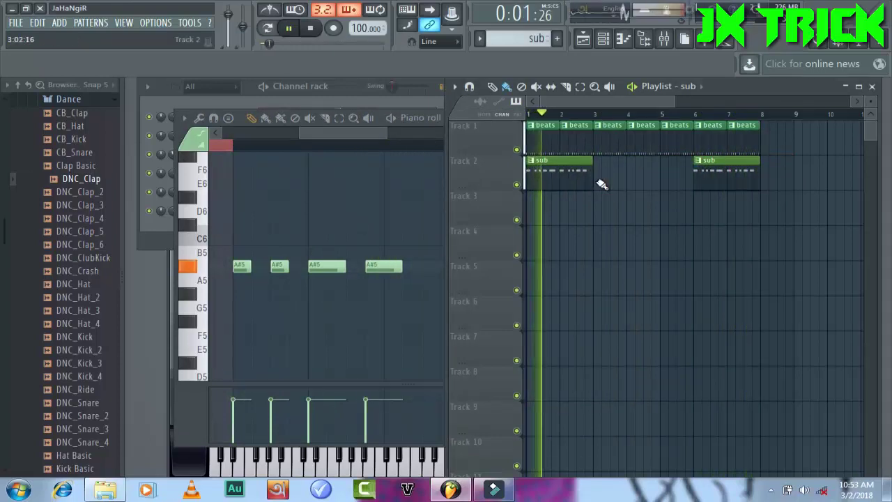
right_click(727, 182)
click(712, 174)
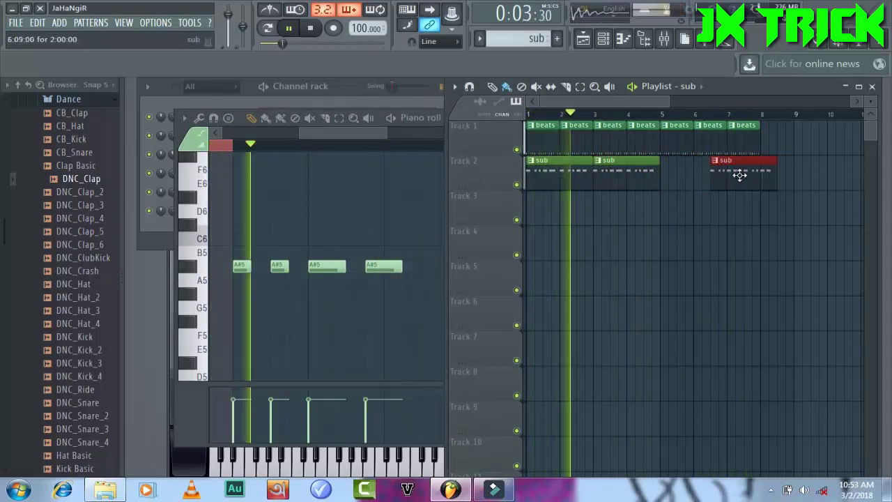
drag(740, 175, 688, 176)
click(859, 85)
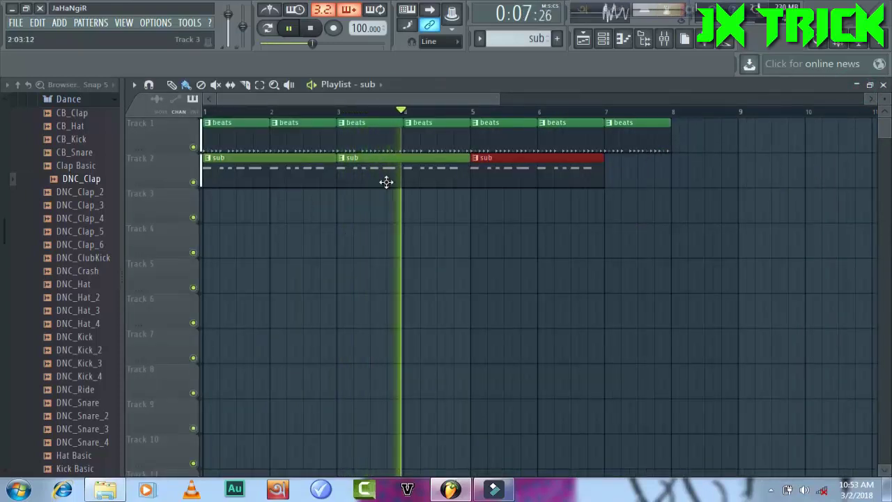
Open the sub clip's piano roll and lengthen the A#5 note on step 12 of bar 1 to five steps, reaching bar 2
double_click(433, 169)
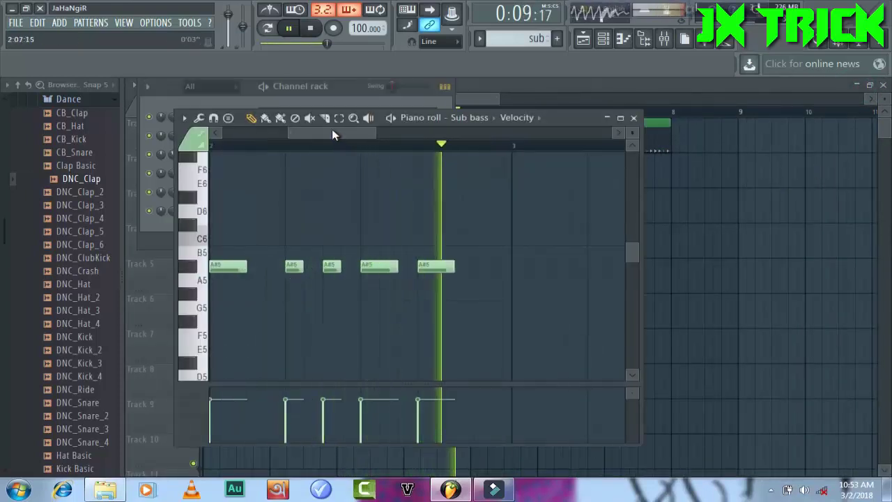
drag(332, 132, 266, 132)
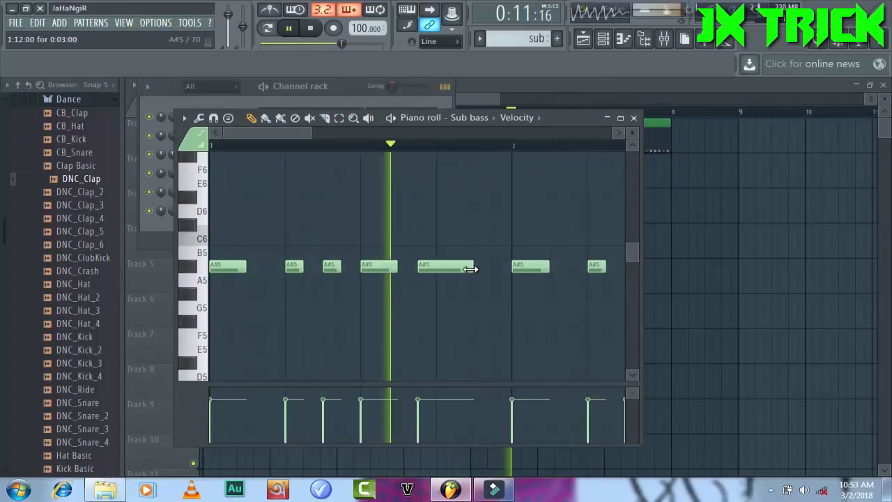
drag(473, 270, 513, 269)
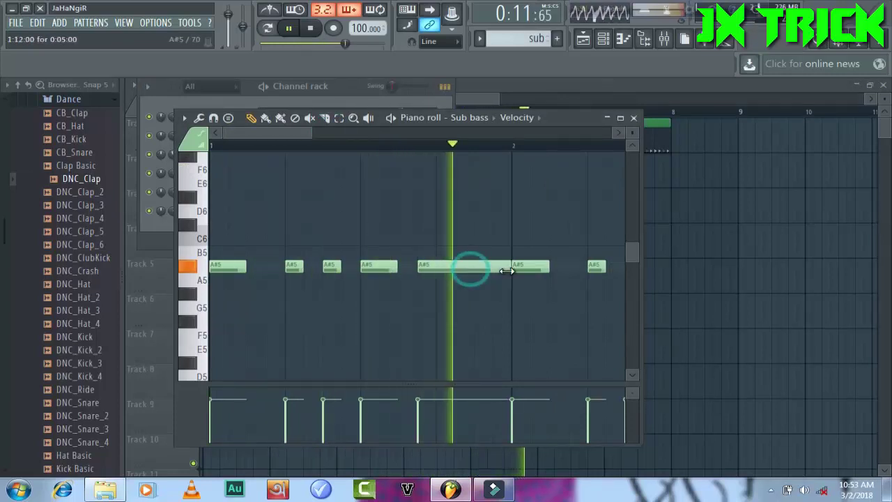
click(620, 118)
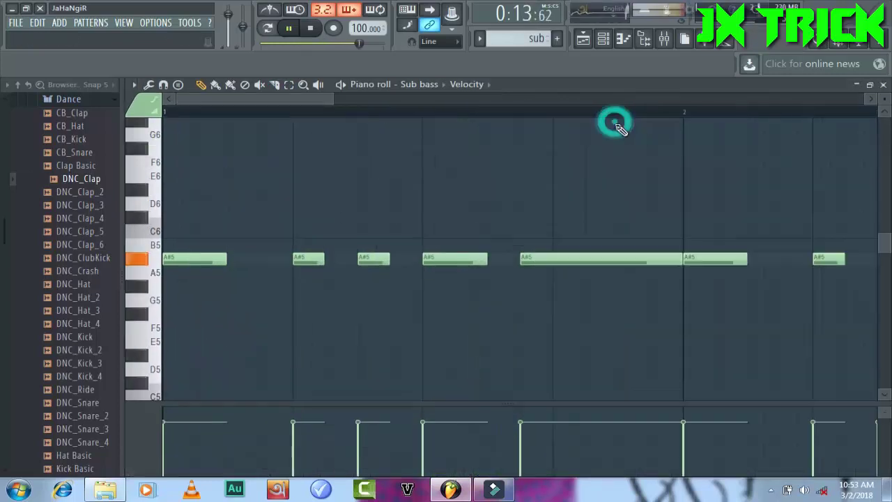
click(871, 86)
Delete the beats clip at bar 7 of Track 1, bring the channel rack to the front and pause playback
drag(706, 102, 251, 129)
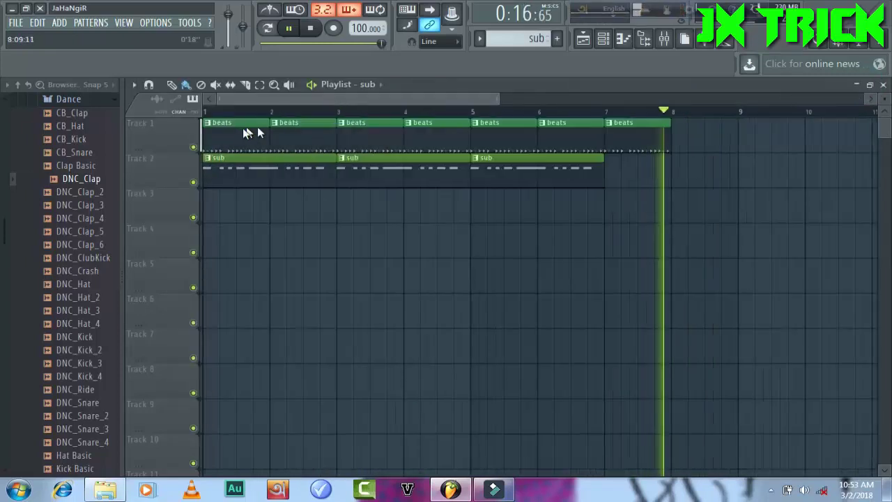
right_click(618, 129)
click(870, 85)
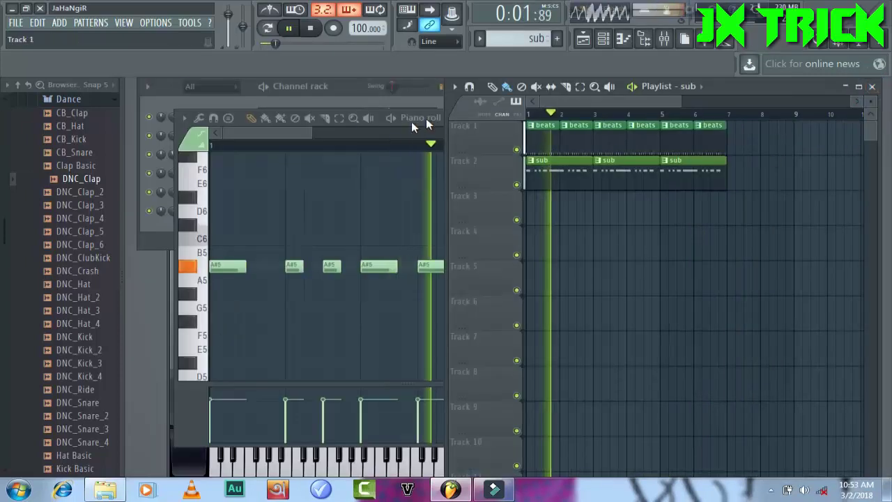
click(343, 103)
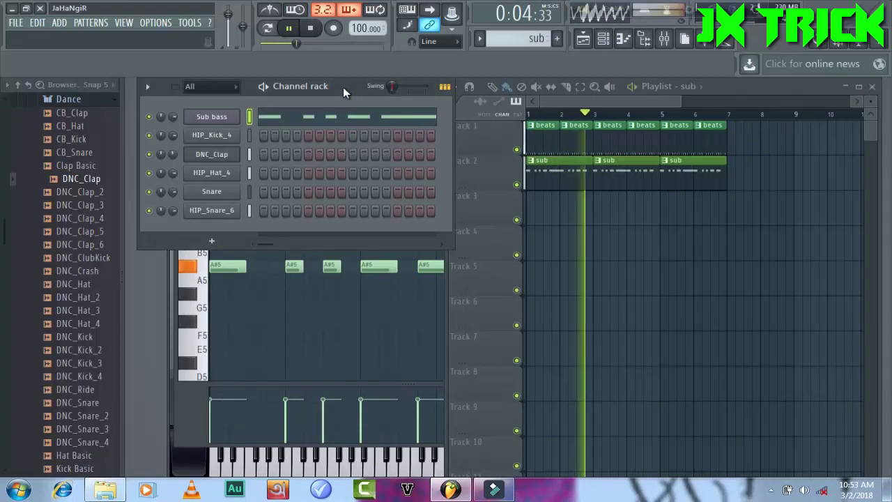
click(292, 29)
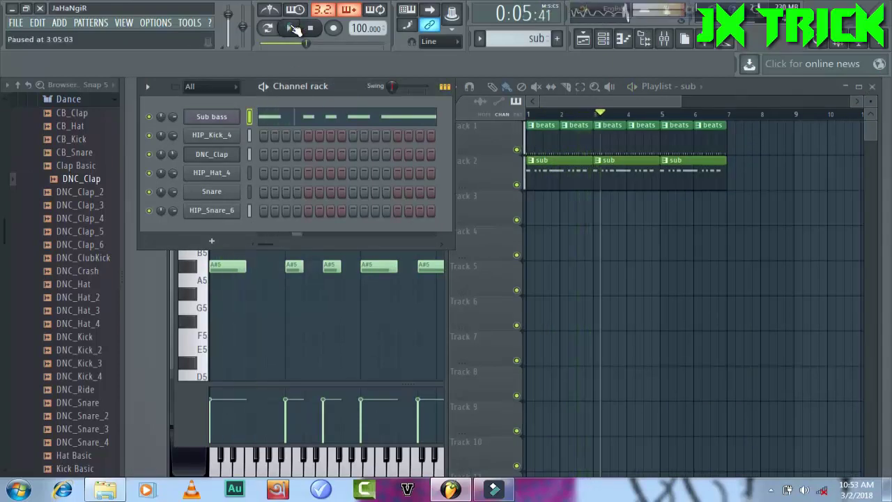
Create a new pattern named aa with a teal-green colour
click(484, 44)
click(548, 55)
click(548, 54)
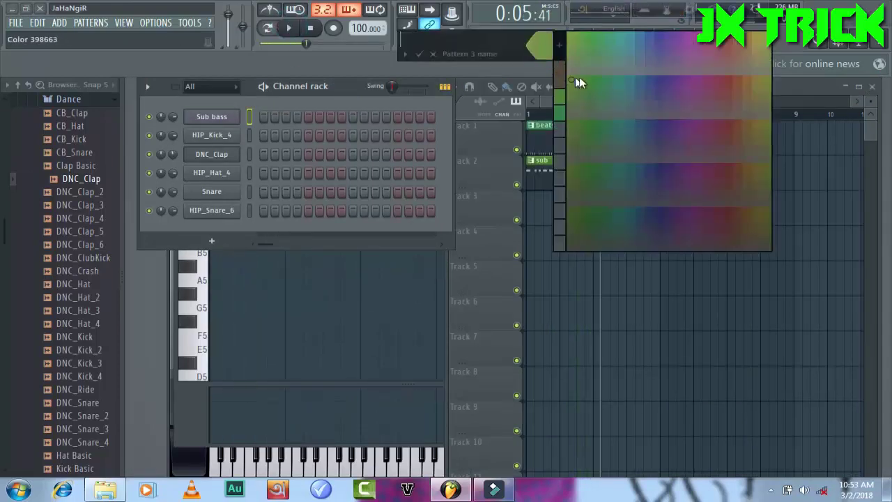
click(615, 81)
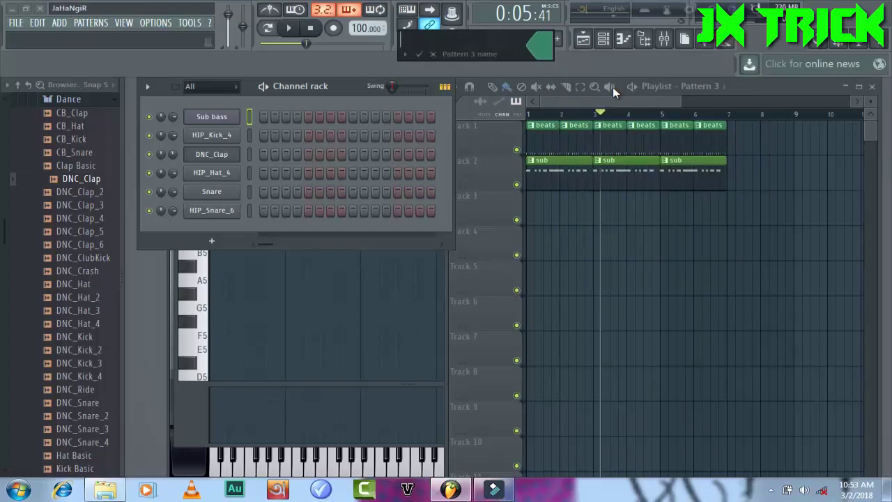
key(Return)
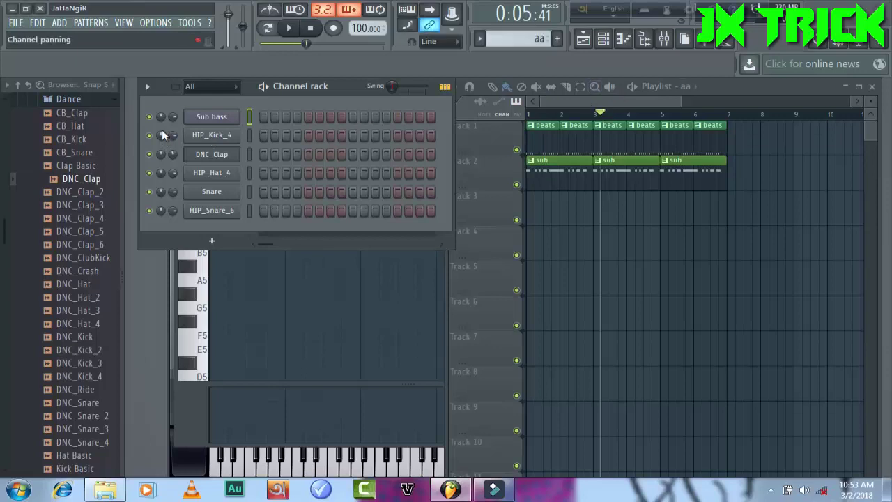
Insert a Harmless synth channel above the Sub bass channel in the channel rack
right_click(221, 118)
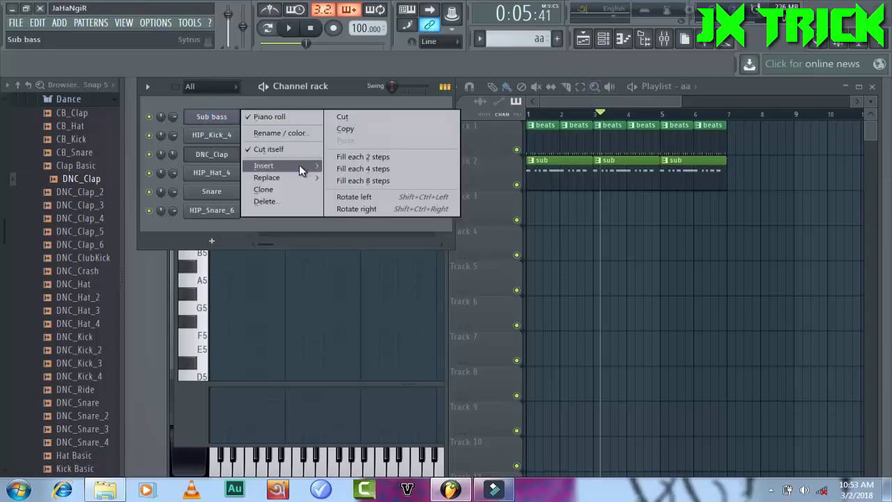
mouse_move(299, 165)
click(394, 28)
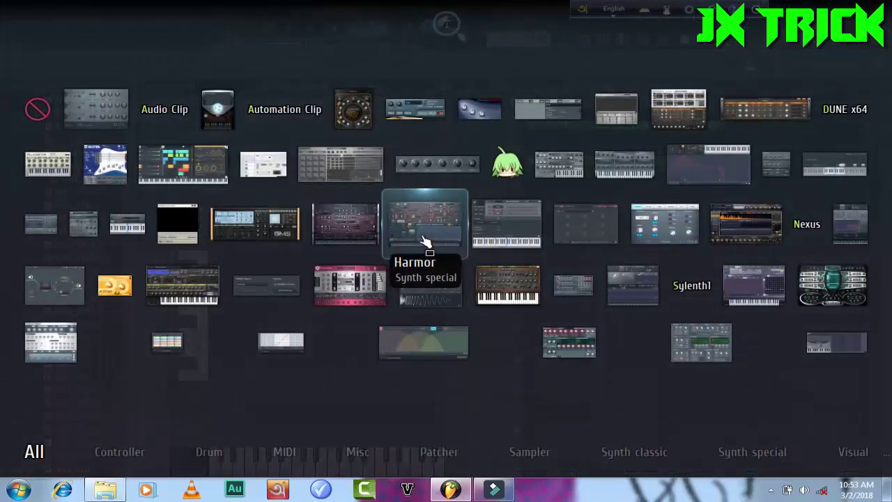
click(366, 236)
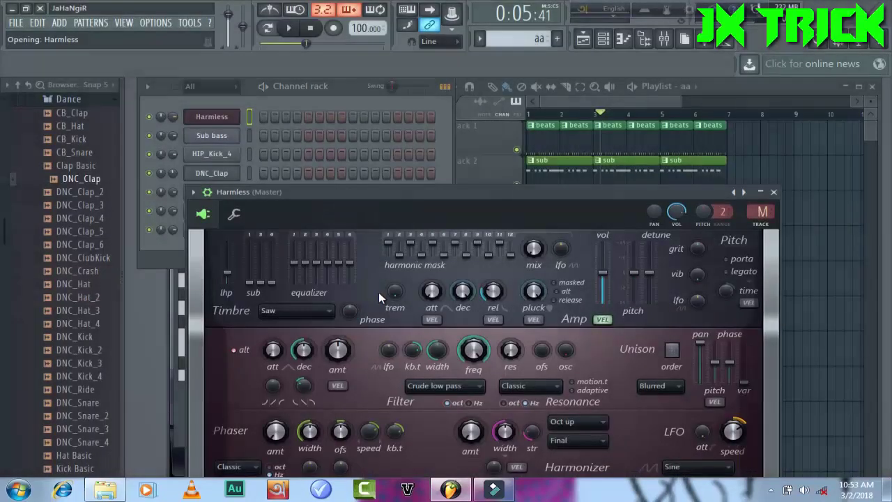
Load the ElectroBass NUC preset in Harmless, audition it on the plugin's keyboard and close the plugin window
click(193, 194)
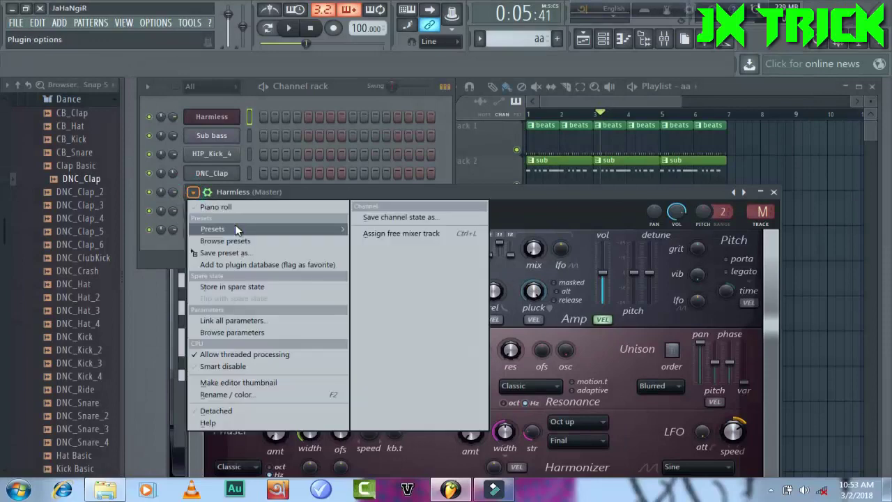
mouse_move(235, 226)
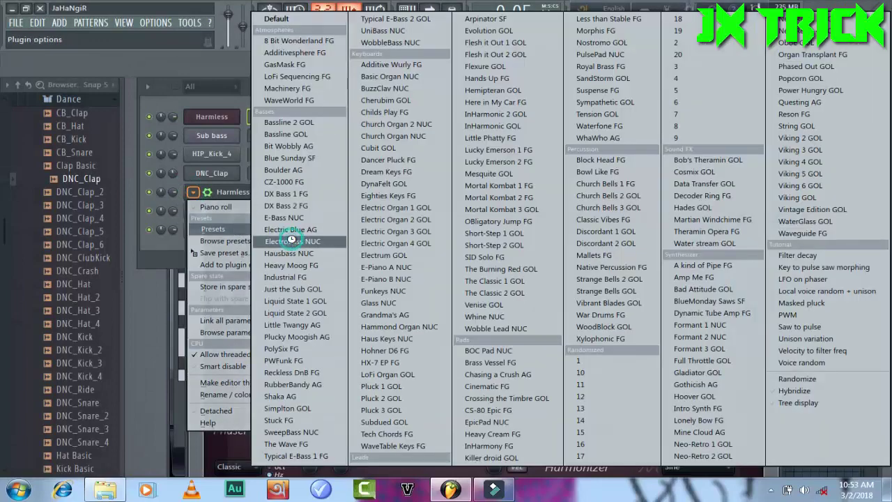
click(292, 241)
drag(396, 194, 383, 133)
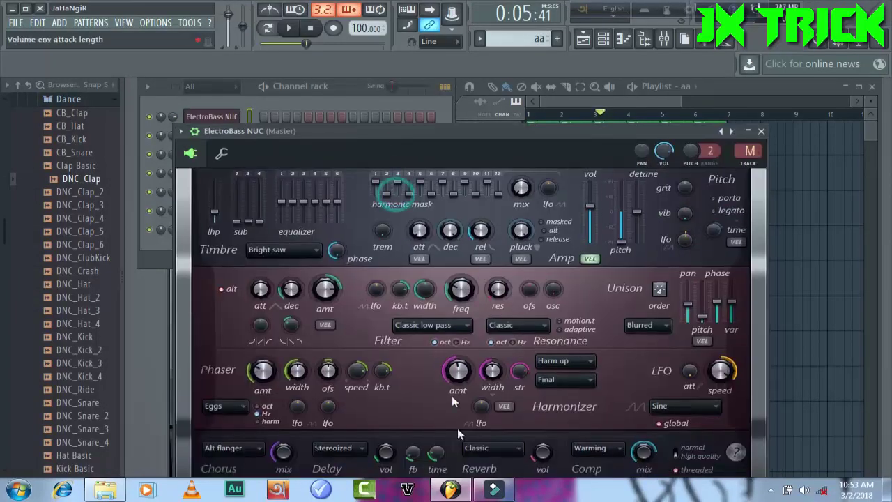
drag(449, 133, 442, 78)
click(506, 449)
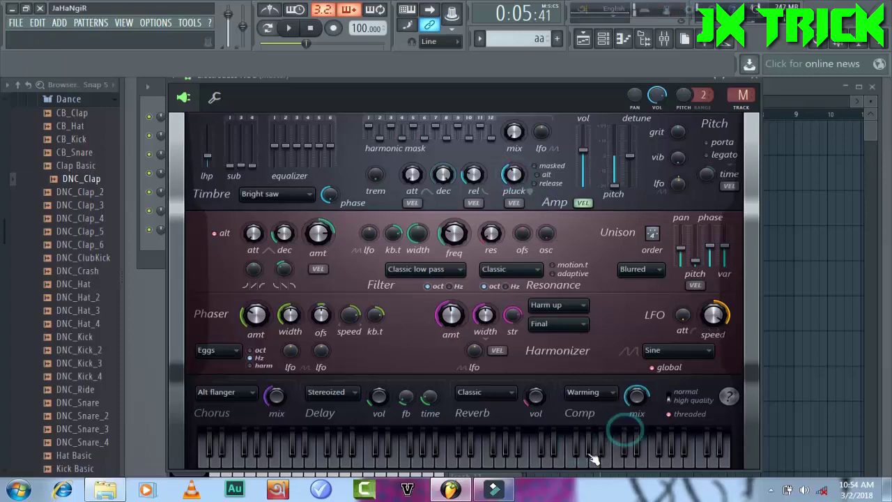
click(756, 77)
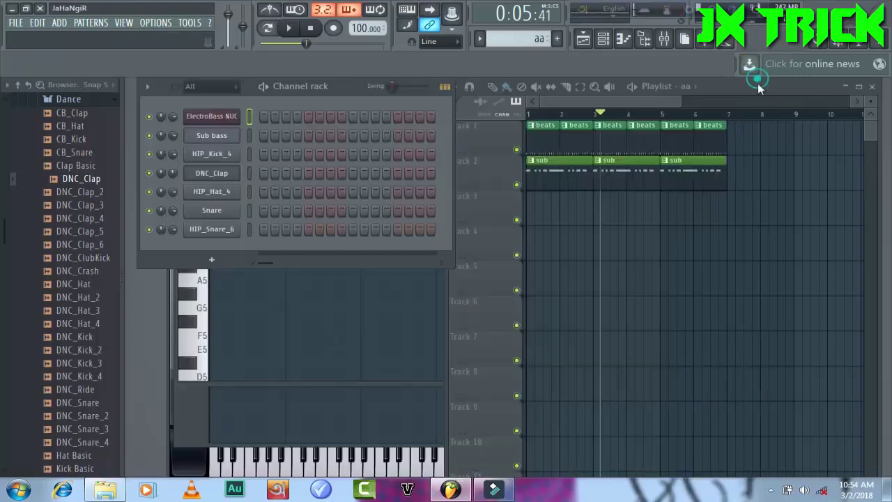
Open the ElectroBass NUC piano roll maximized, audition keys and place two-step C7 notes on steps 1 and 4 of bar 1
right_click(231, 122)
click(295, 118)
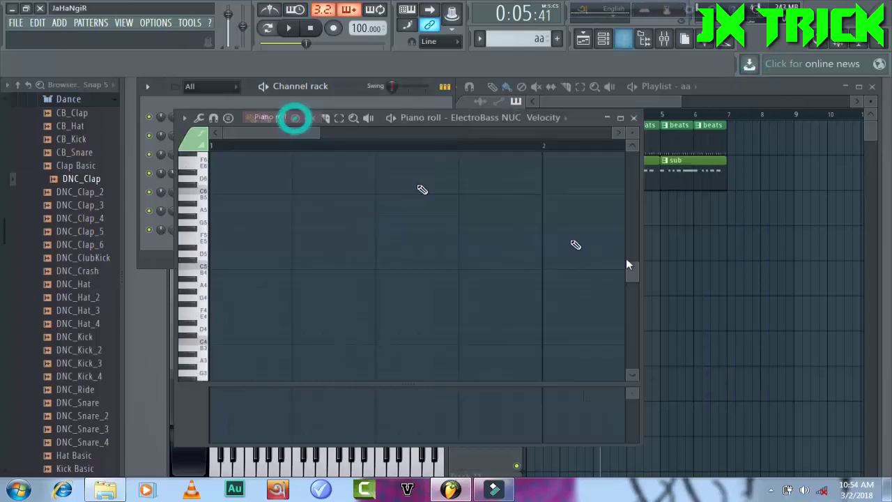
click(621, 119)
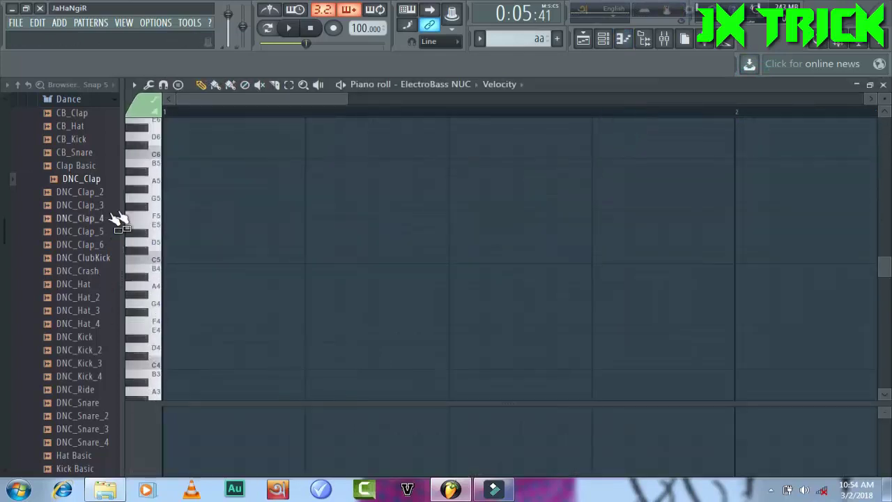
scroll(159, 174, up, 3)
click(157, 180)
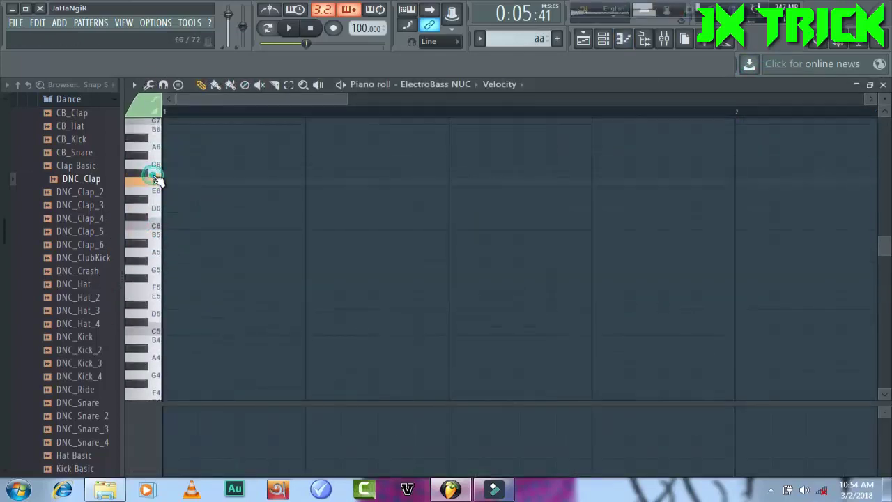
drag(159, 145, 147, 215)
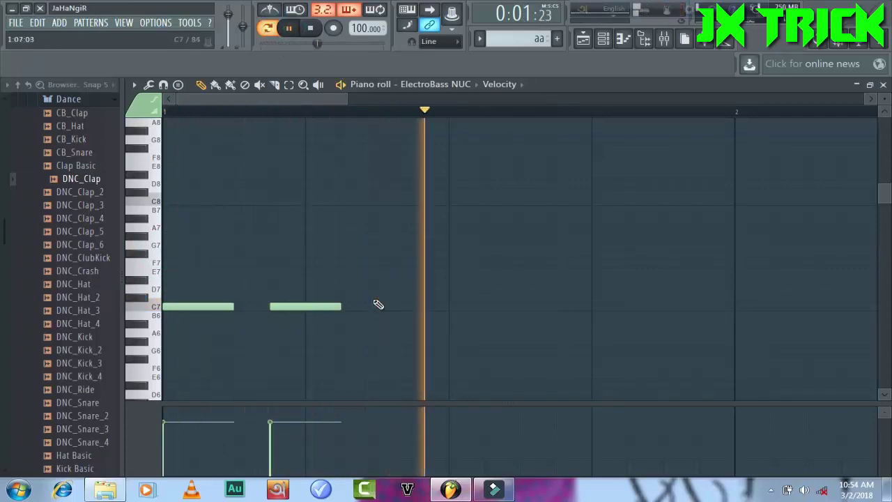
Add a two-step D#7 note on step 7 and one-step C7 notes on steps 9, 11 and 13 of bar 1
drag(373, 306, 368, 279)
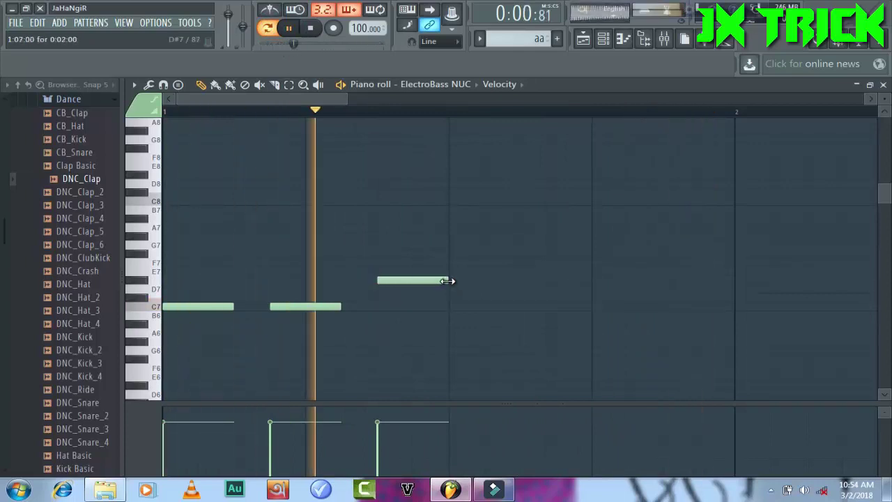
drag(453, 296, 478, 305)
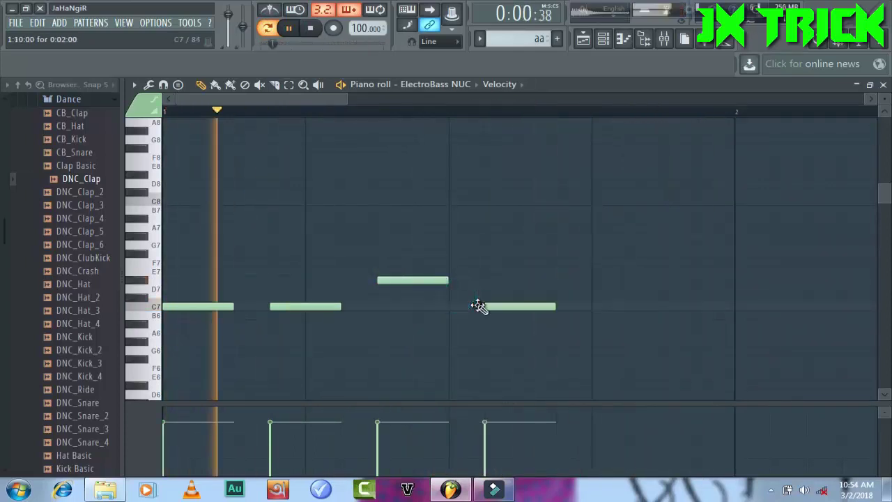
drag(556, 308, 470, 309)
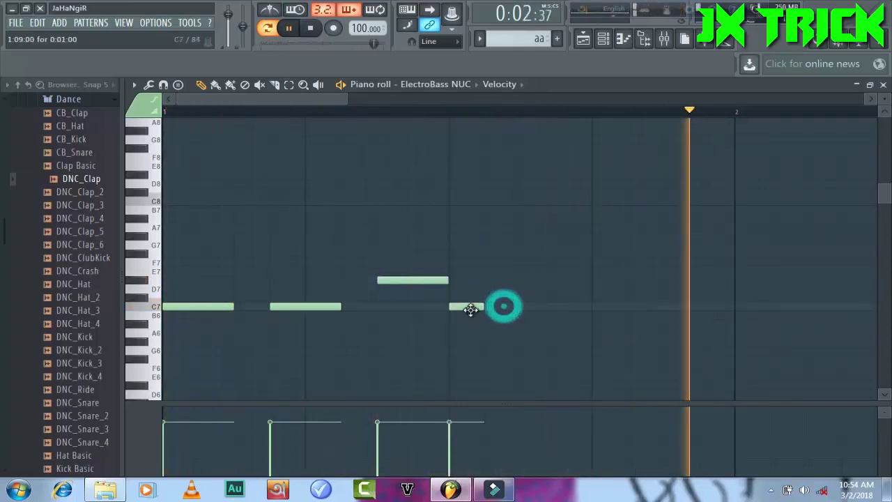
click(512, 309)
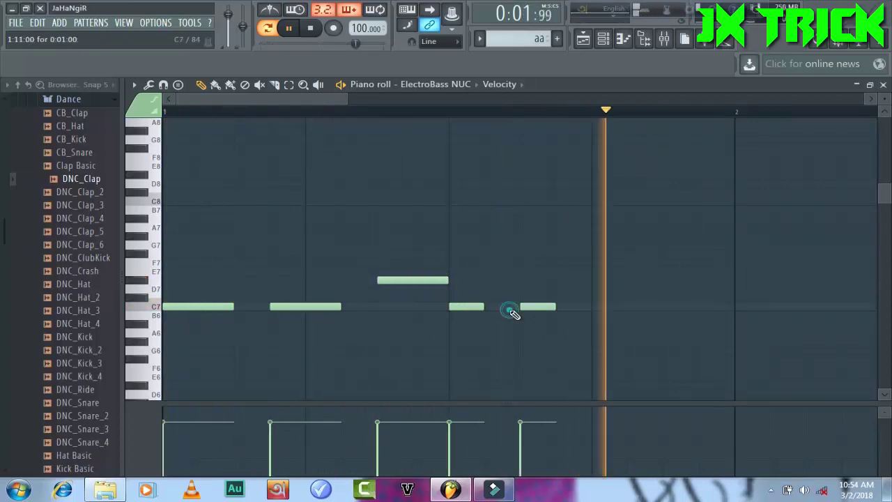
click(591, 311)
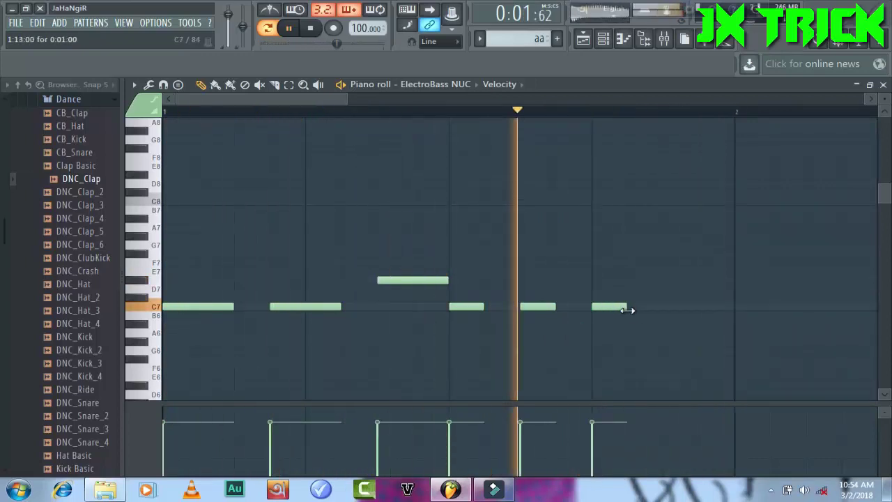
Add an E7 note near the end of bar 1, reduced to a single one-step note on step 15
click(634, 272)
drag(661, 271, 771, 271)
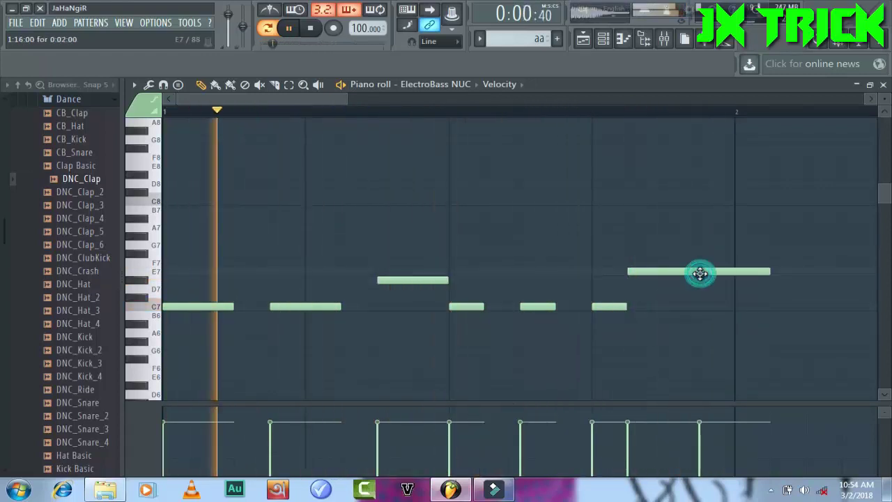
right_click(696, 273)
drag(705, 271, 667, 271)
drag(727, 272, 690, 269)
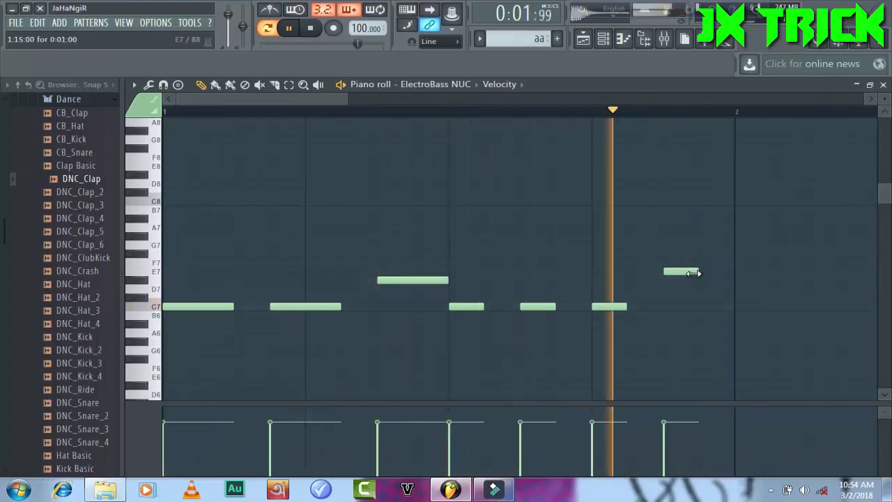
Move the step 13 note to A#6 on step 12, add a one-step C#7 on step 14 and shift the E7 to step 16
drag(604, 309, 572, 325)
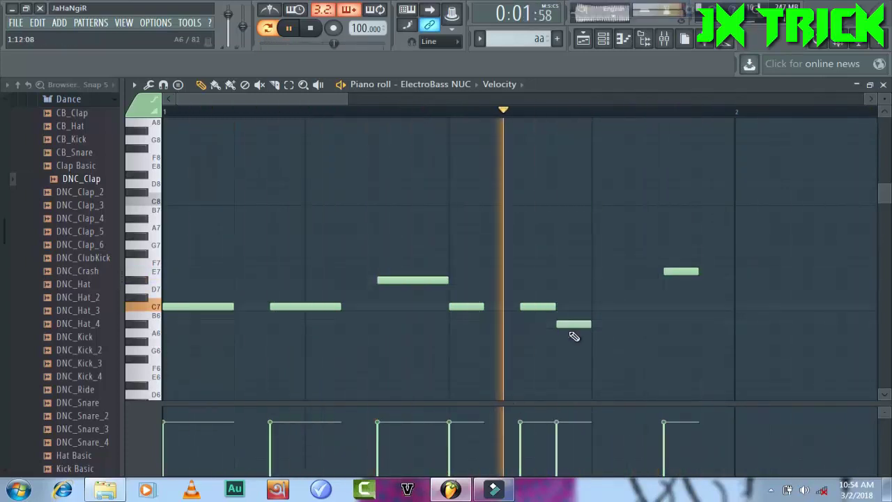
click(596, 298)
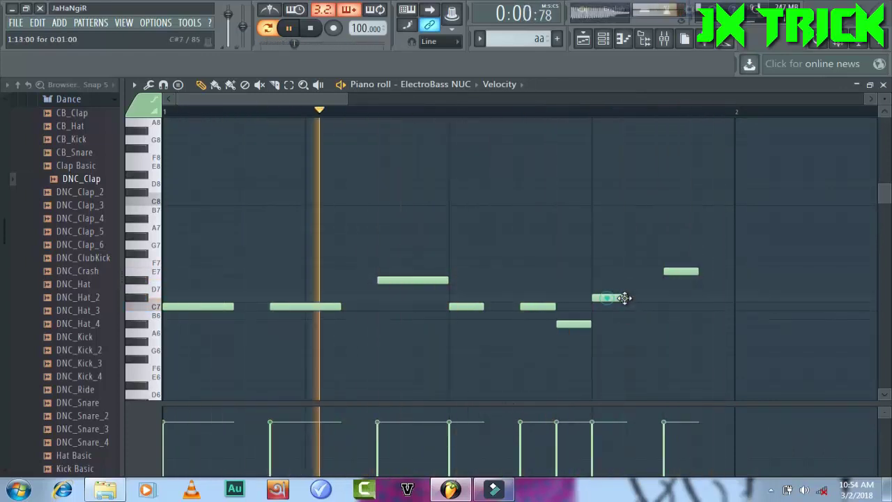
drag(623, 298, 705, 275)
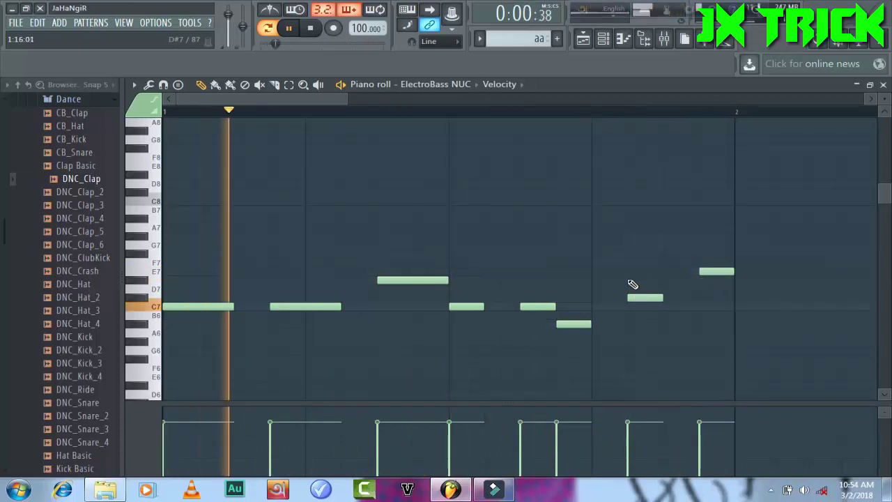
click(871, 86)
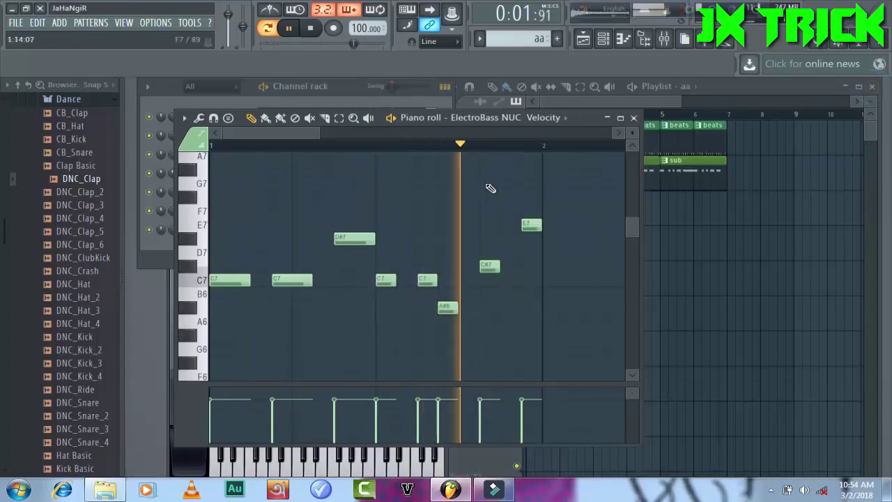
Delete the A#6, lengthen the C7 on step 11 to two steps, and replace the E7 on step 16 with a one-step F7
right_click(449, 311)
drag(460, 268, 454, 288)
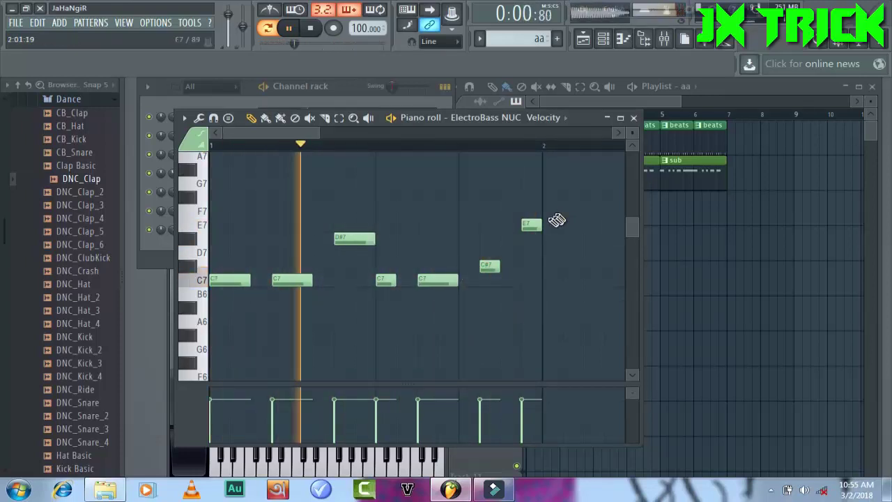
click(509, 211)
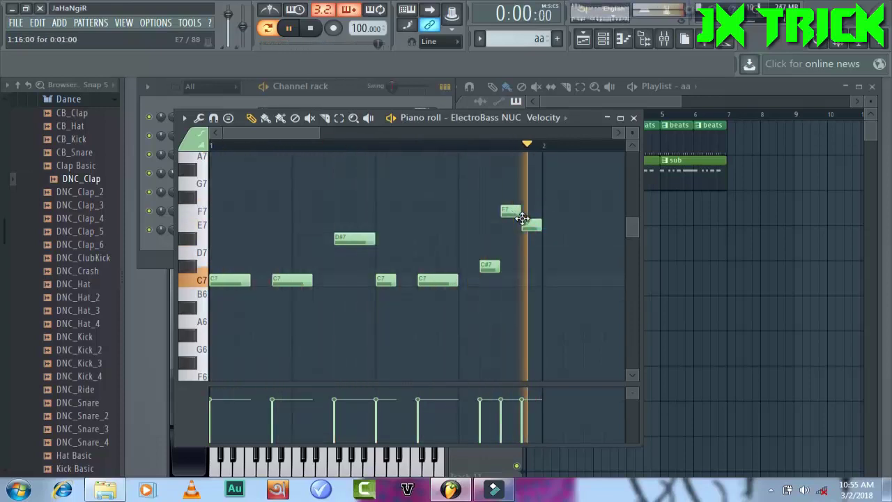
right_click(530, 225)
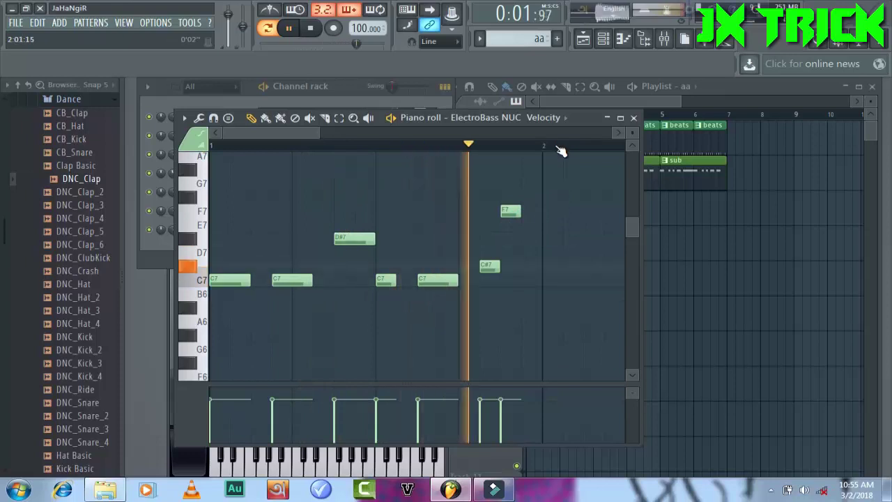
drag(516, 212, 532, 213)
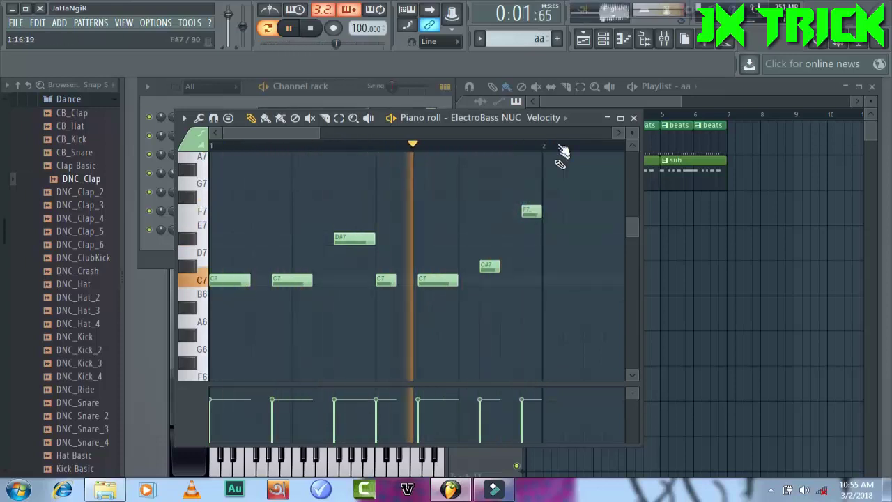
Copy the whole bar 1 melody into bar 2 and try an extra one-step E7 note on step 15 of bar 2
key(ctrl+a)
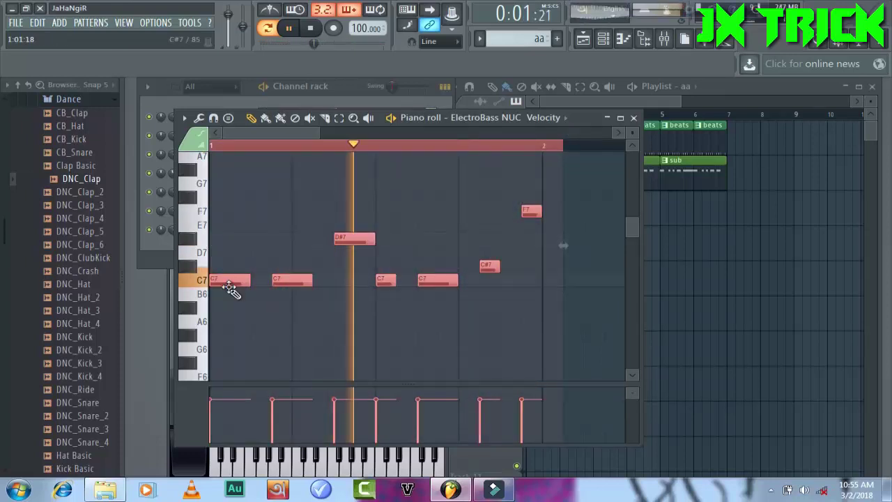
drag(230, 280, 549, 271)
click(623, 119)
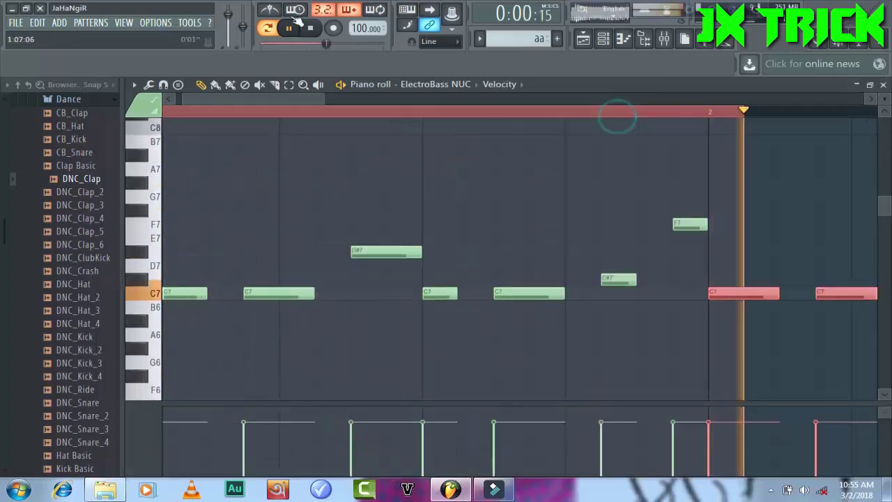
drag(326, 99, 548, 256)
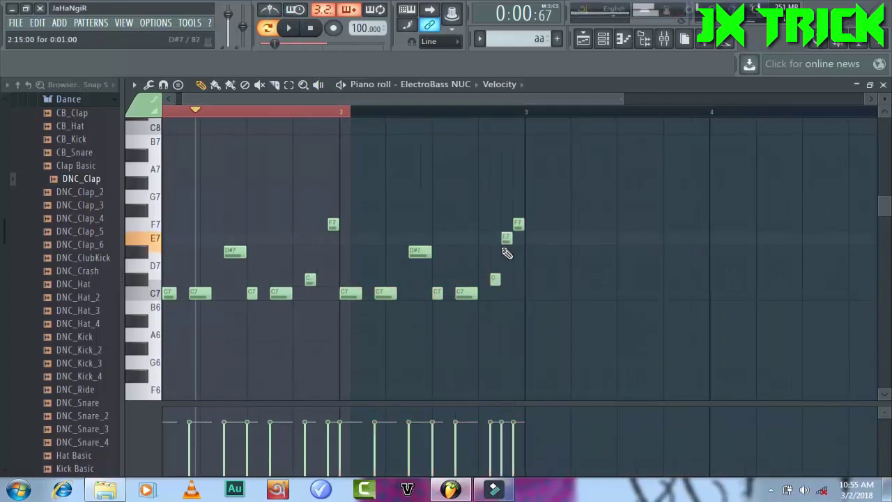
click(290, 29)
right_click(331, 112)
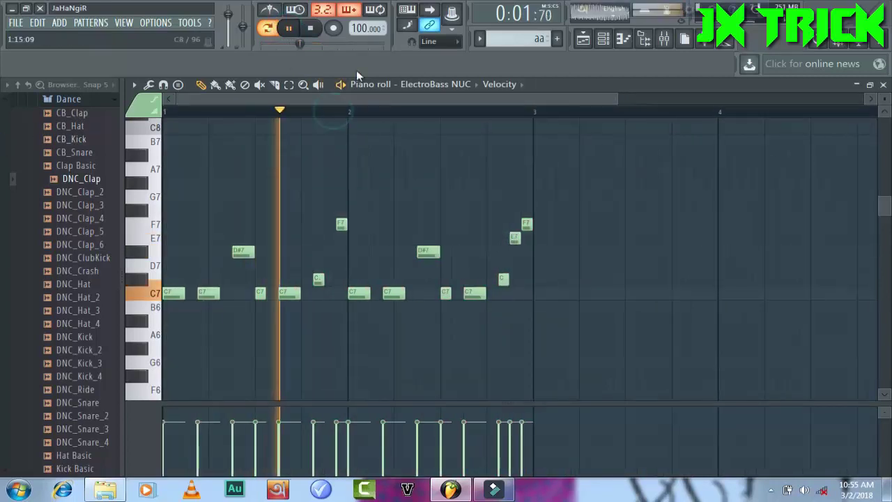
Rework the end of bar 2: delete the E7, replace the C#7 with a two-step A#6 on step 13, and extend the F7 over steps 15–16
right_click(517, 238)
click(526, 226)
drag(504, 278, 496, 322)
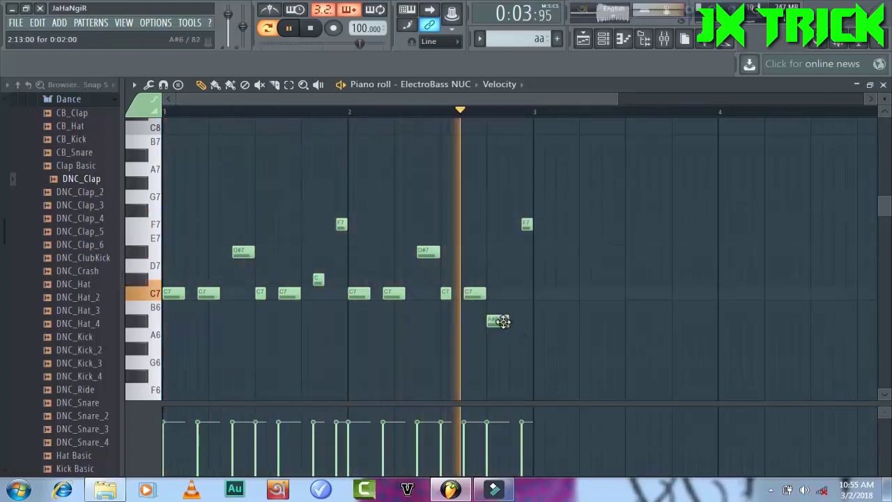
click(526, 224)
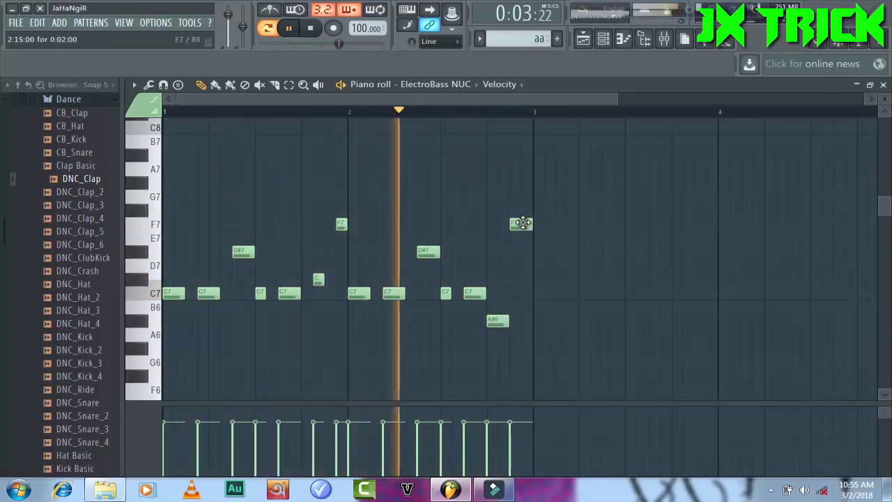
click(871, 85)
Fill Track 3 with aa clips over bars 1–8, and delete the beats clips before bar 3 and the sub clips before bar 5
drag(730, 202, 528, 212)
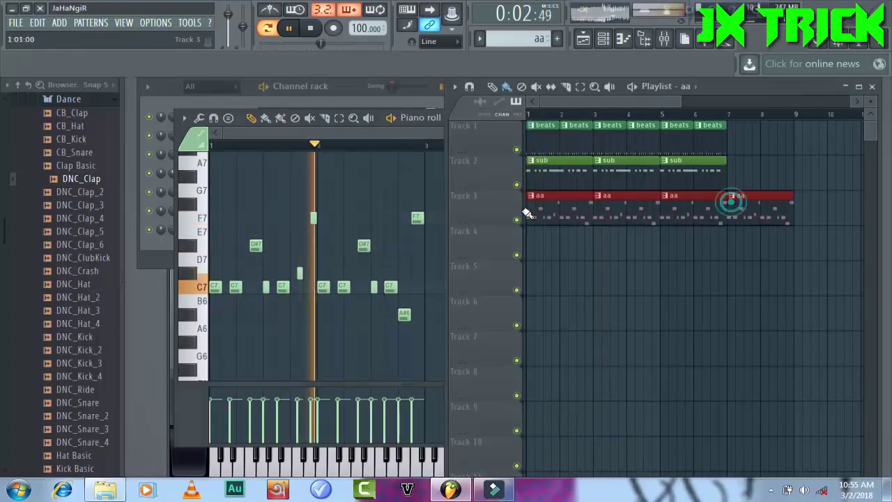
mouse_move(590, 201)
mouse_down()
mouse_move(619, 202)
mouse_move(589, 201)
mouse_up()
right_click(556, 169)
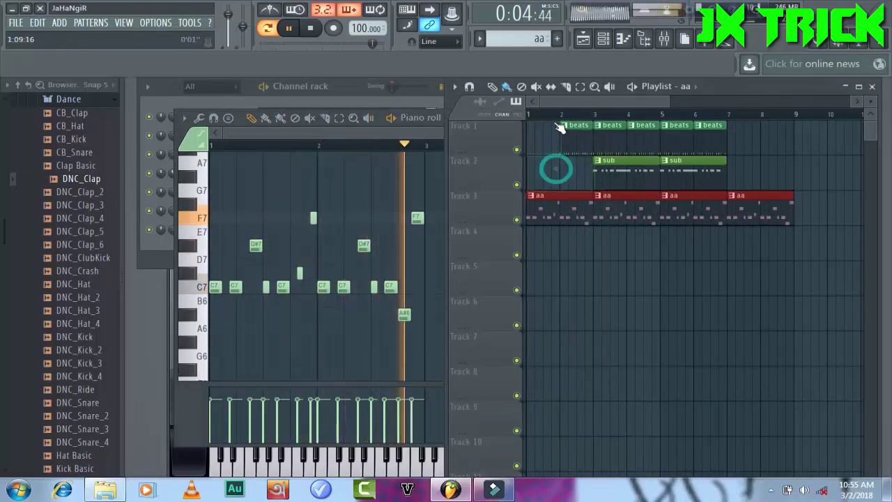
right_click(565, 131)
key(l)
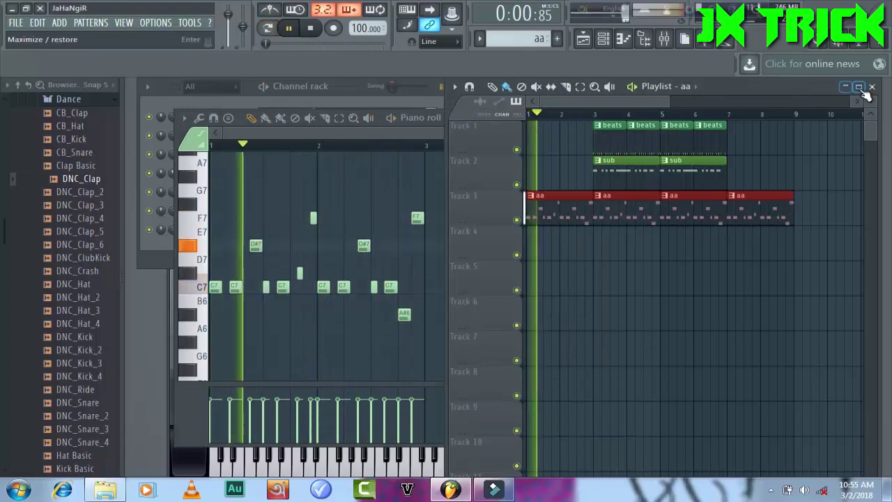
click(859, 86)
click(293, 30)
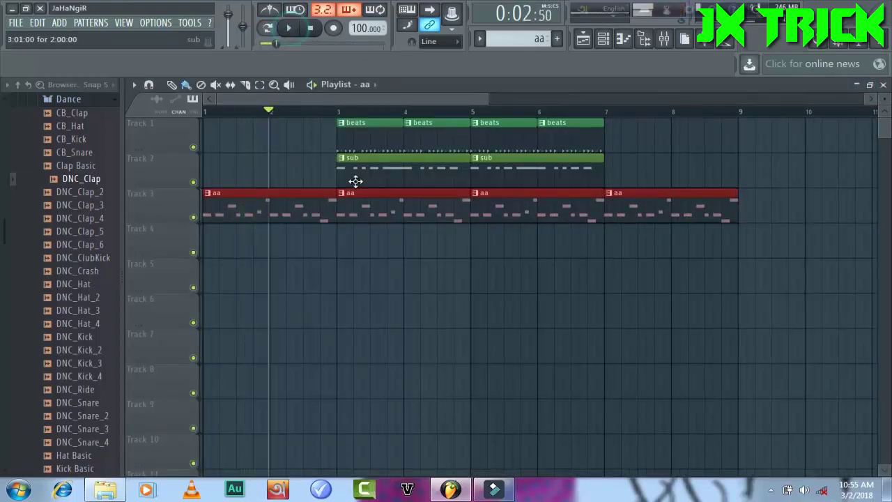
right_click(368, 174)
Look at the notes of the beats and aa patterns and play back part of the arrangement
click(431, 140)
double_click(431, 139)
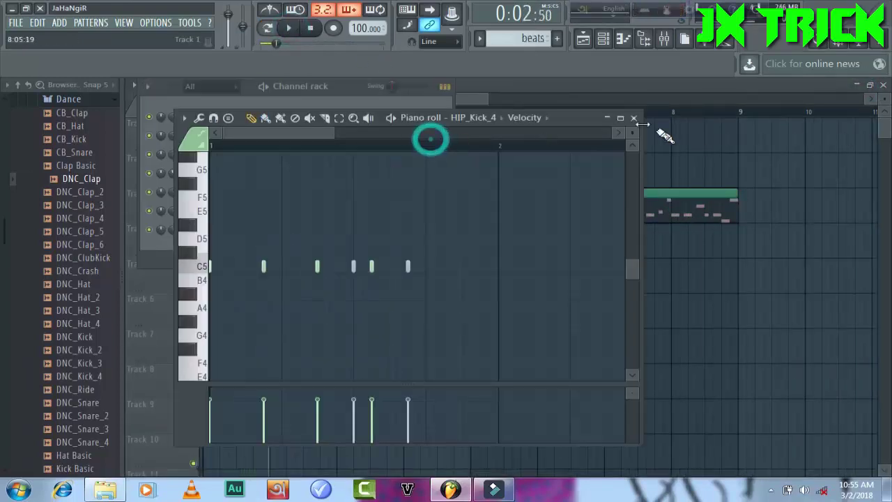
click(632, 118)
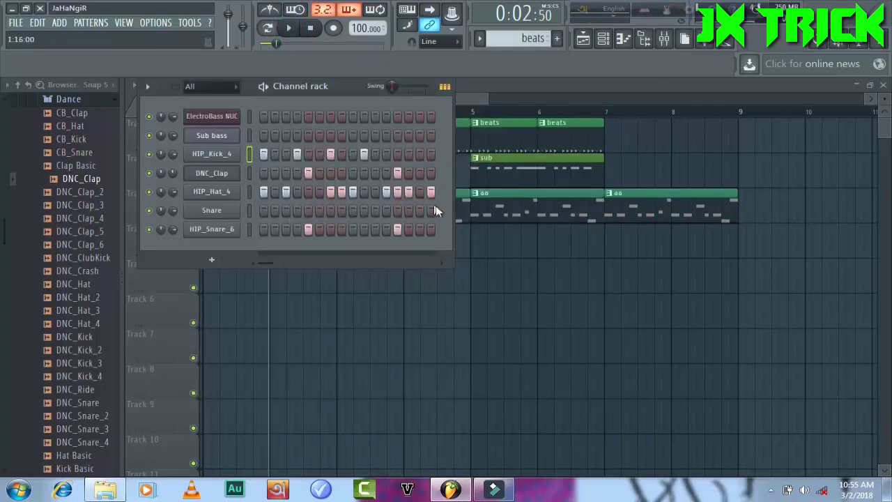
double_click(479, 206)
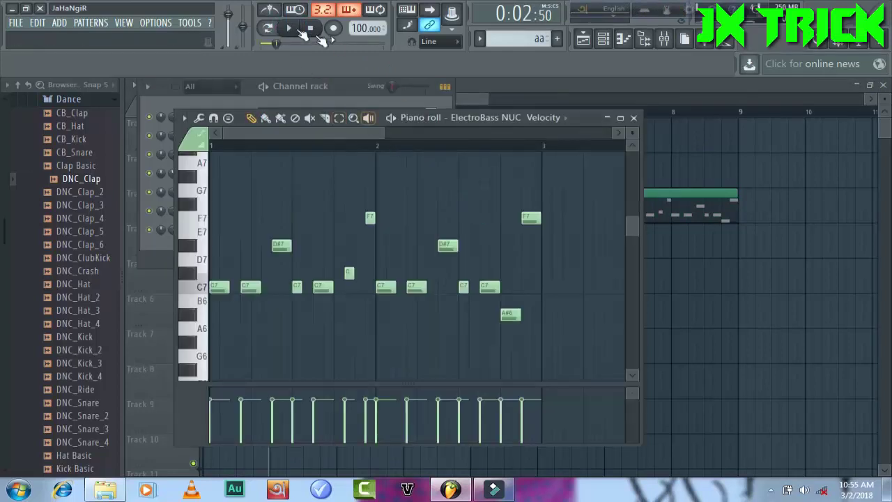
click(289, 28)
click(290, 29)
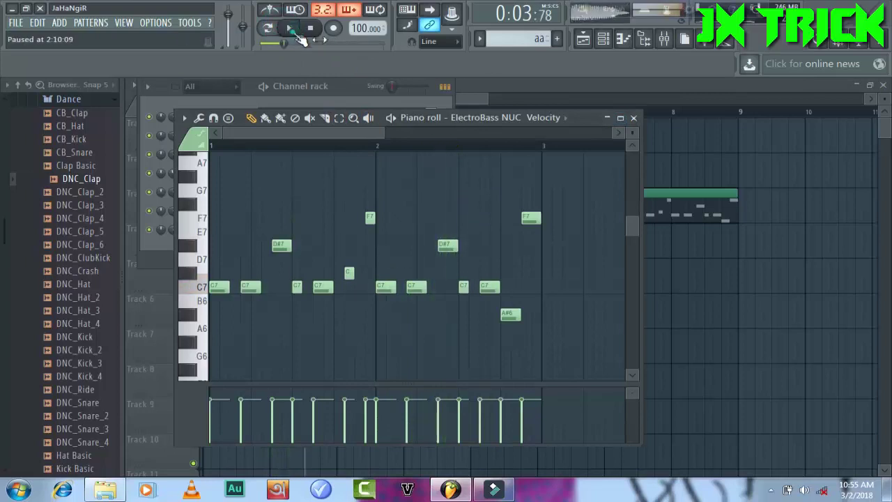
click(518, 105)
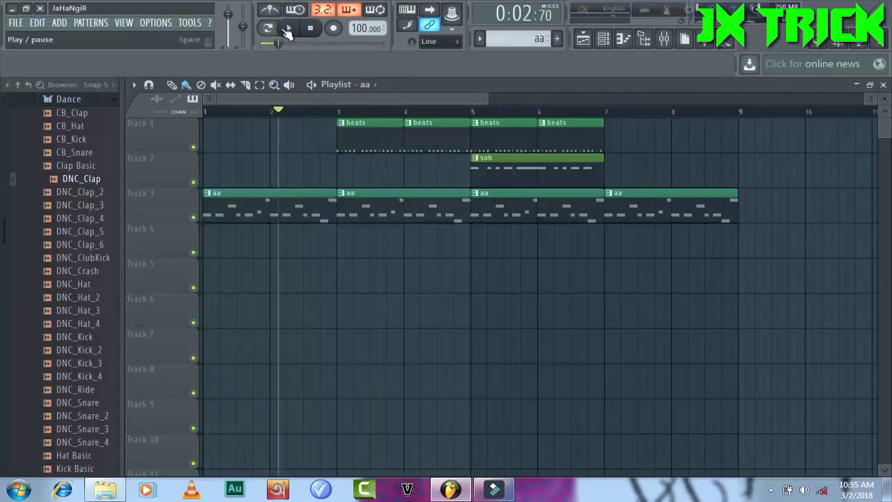
click(287, 30)
Open the aa melody's Harmless channel and switch its preset to Heavy Moog FG
double_click(365, 212)
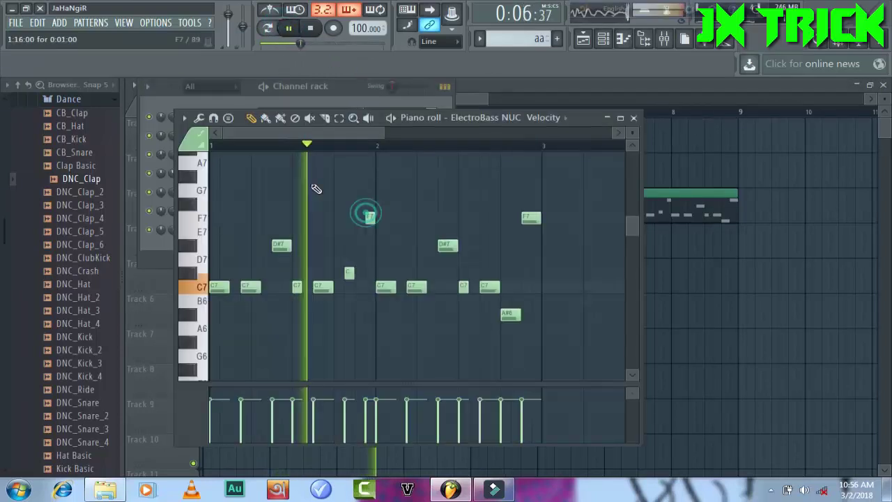
click(226, 98)
click(221, 122)
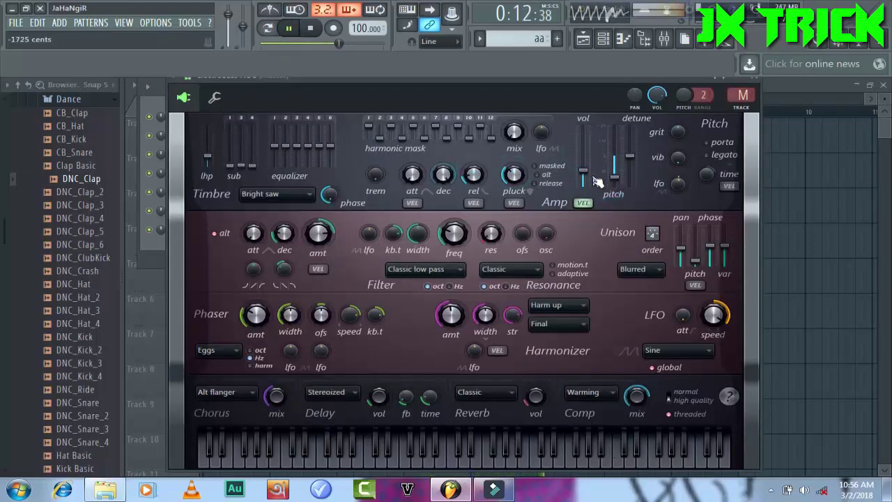
click(723, 82)
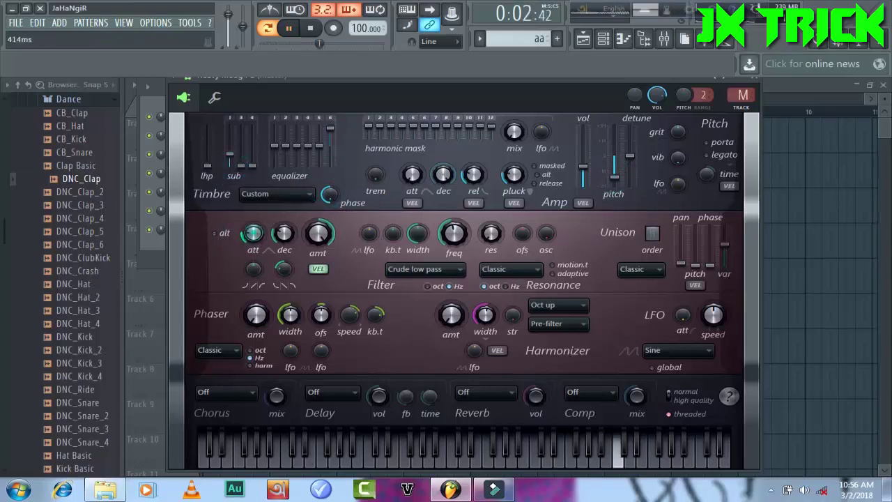
click(763, 84)
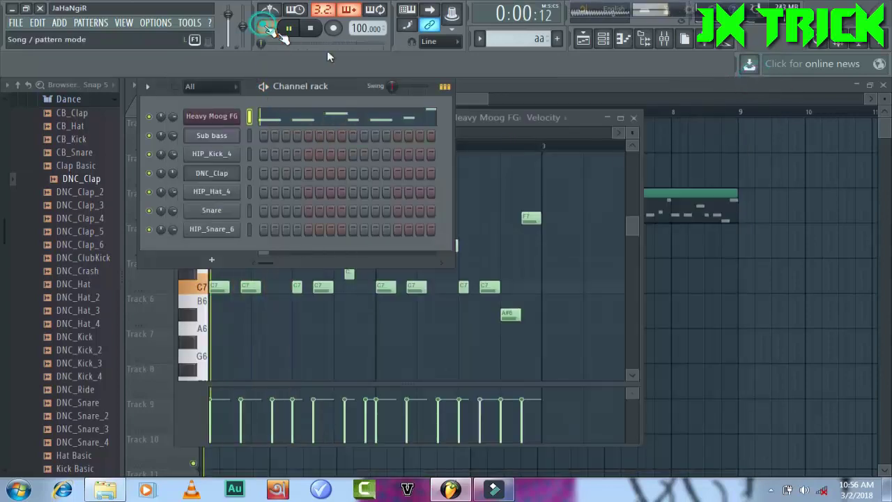
Listen to the Heavy Moog FG melody within the song and alone in pattern mode, checking the beats and aa patterns
click(132, 142)
key(space)
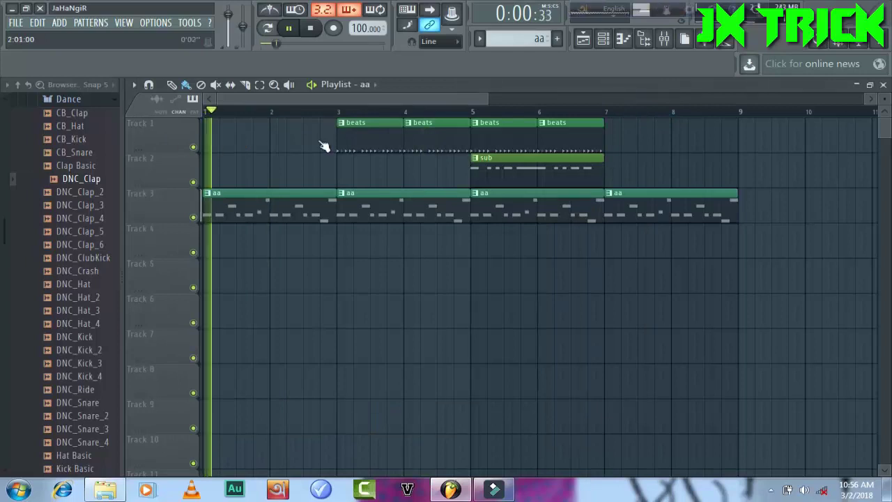
double_click(367, 139)
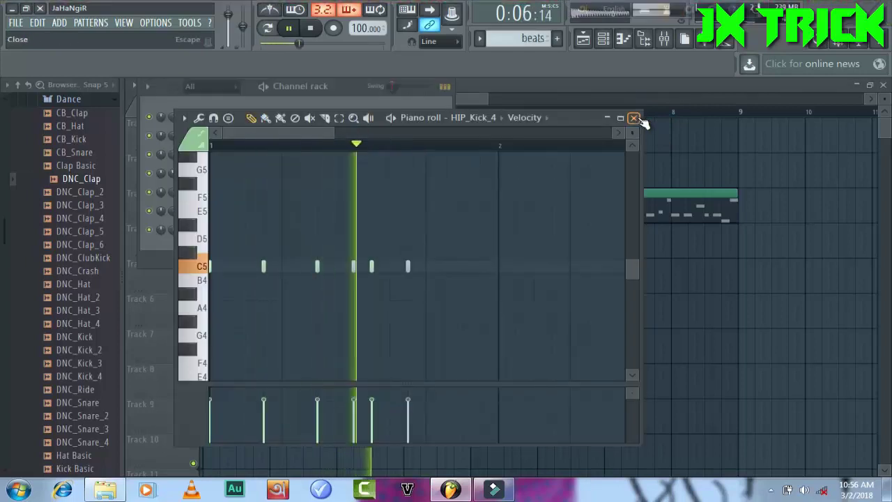
click(636, 118)
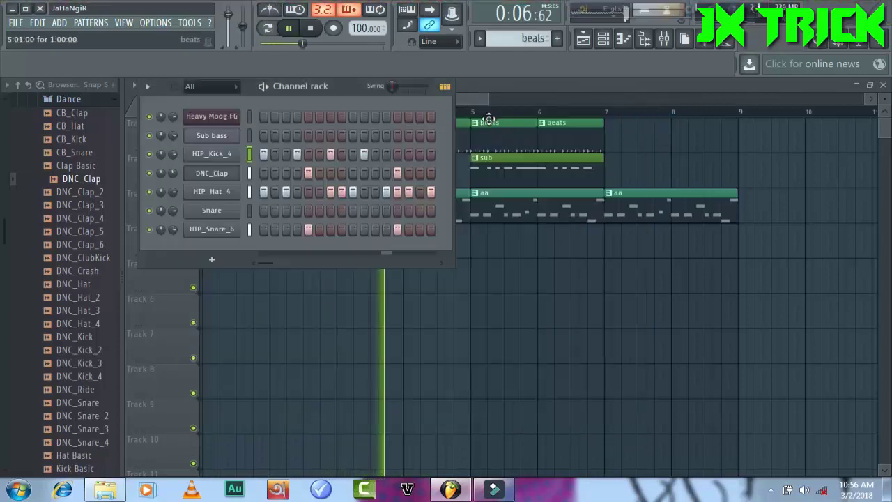
double_click(497, 203)
key(l)
click(268, 107)
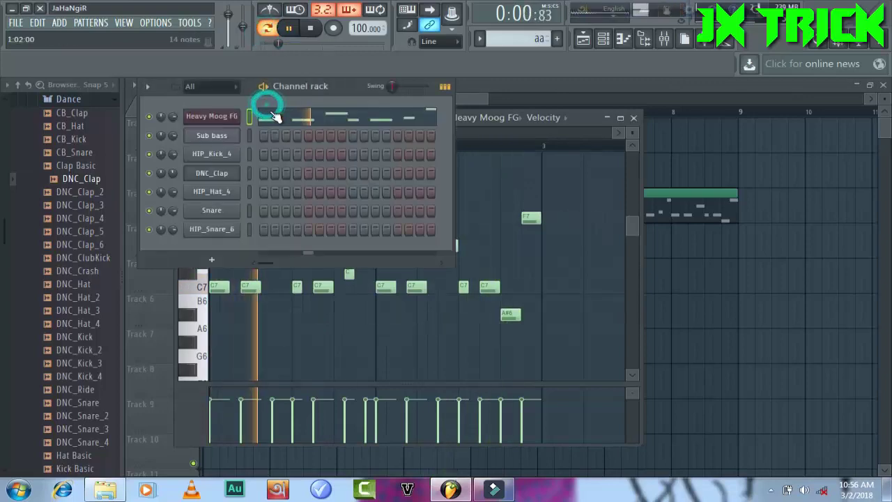
click(272, 114)
click(269, 101)
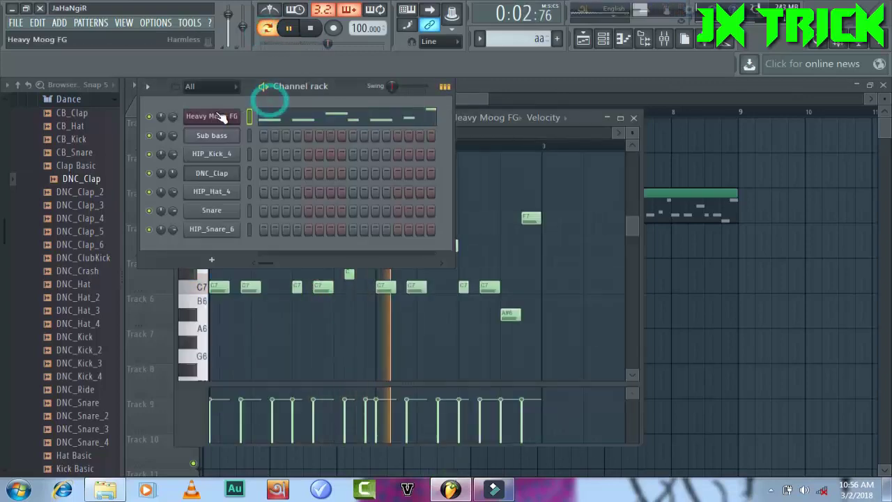
Assign the Heavy Moog FG channel to a free mixer track and load Fruity parametric EQ 2 in its second effect slot
click(221, 117)
click(175, 76)
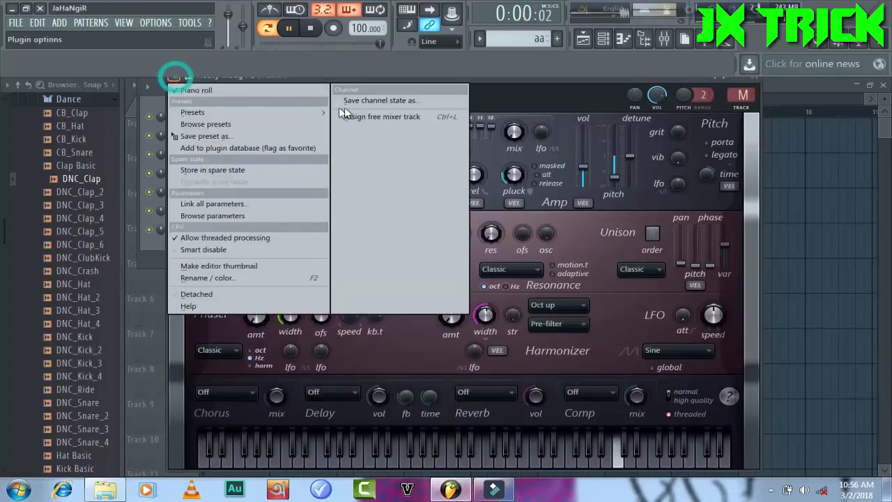
click(382, 116)
click(650, 339)
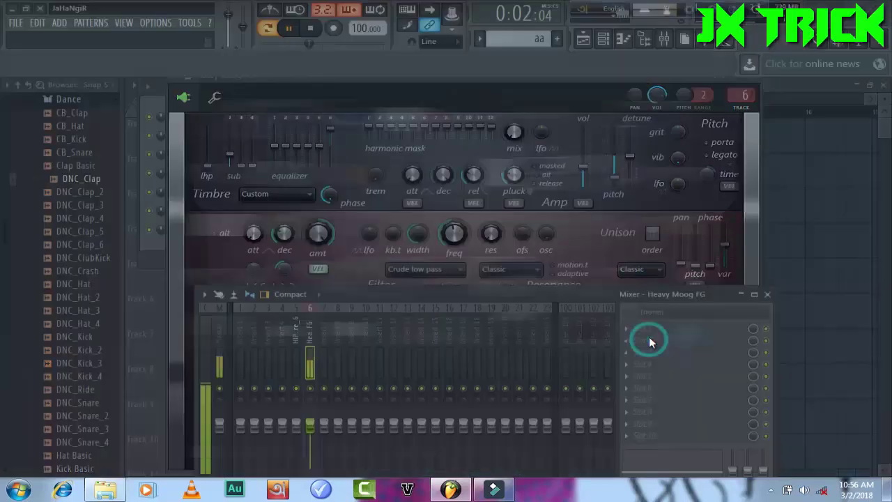
click(275, 239)
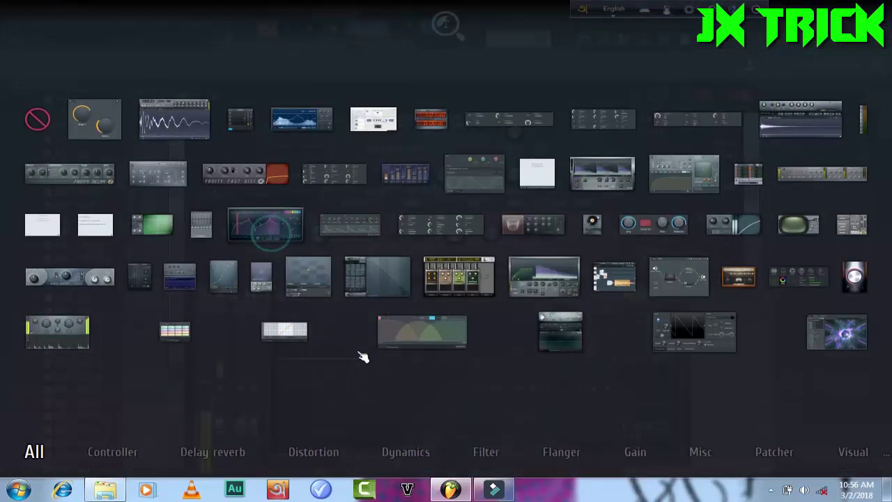
Shape the Heavy Moog FG EQ: cut bands 2, 4 and 7, boost band 5 at the highest frequencies and band 6 near 3 kHz
drag(354, 359, 377, 394)
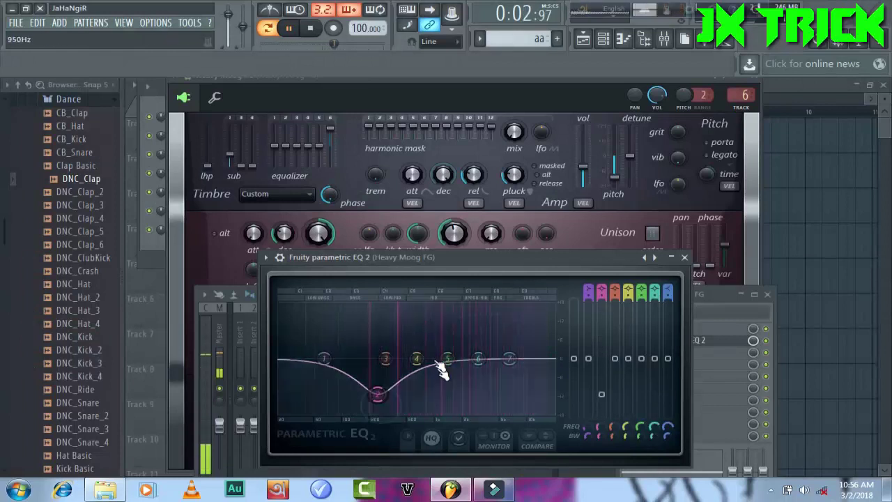
drag(416, 358, 428, 408)
drag(450, 373, 551, 306)
drag(509, 358, 500, 409)
drag(479, 359, 480, 327)
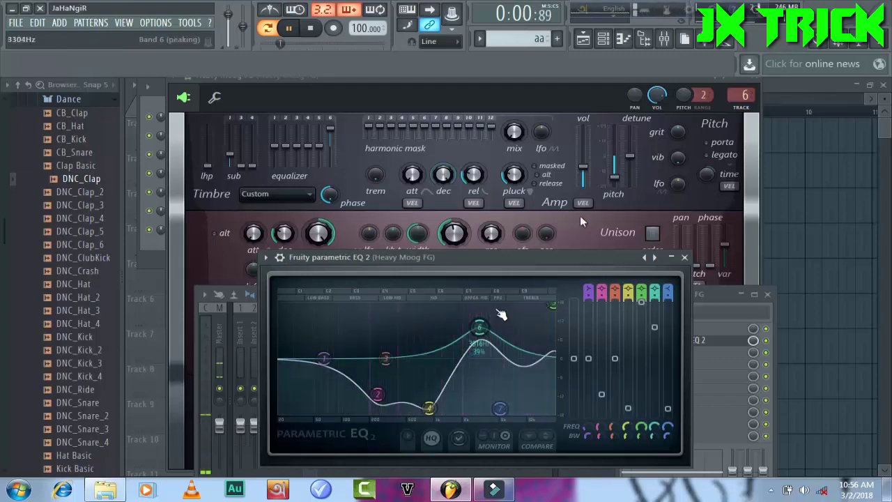
Play the arrangement in song mode and raise the Heavy Moog FG synth's Amp volume to near maximum
click(657, 100)
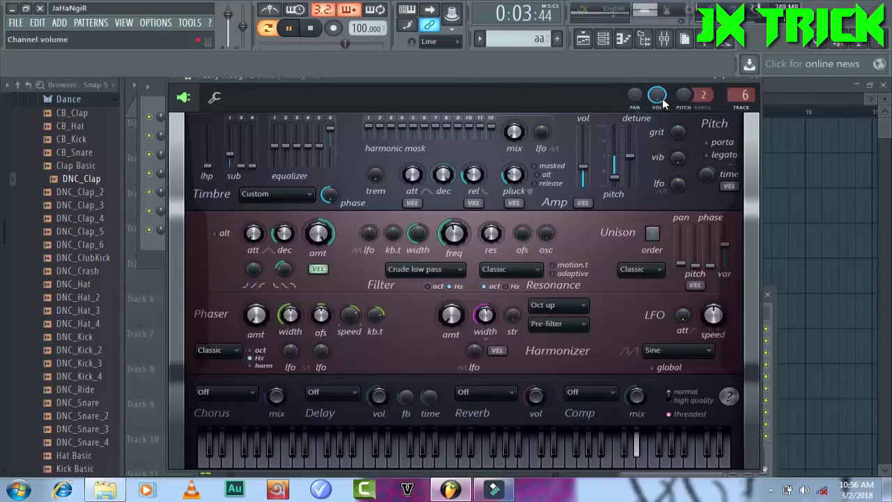
click(771, 110)
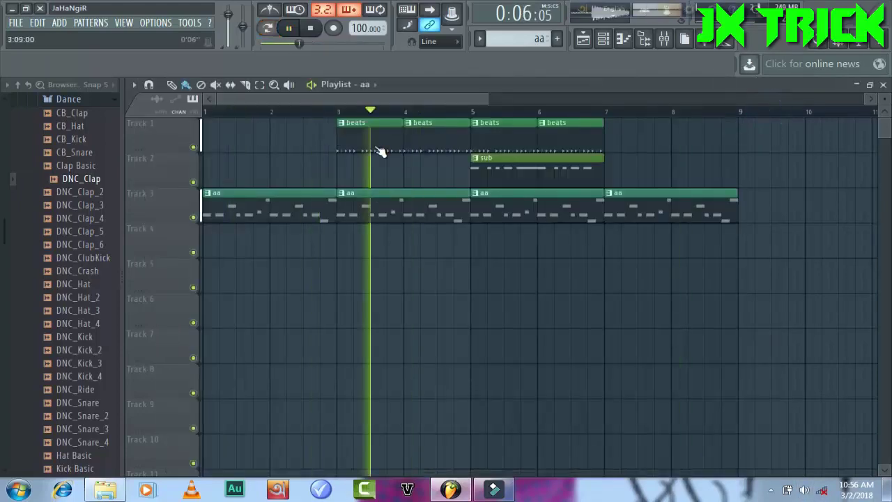
double_click(398, 220)
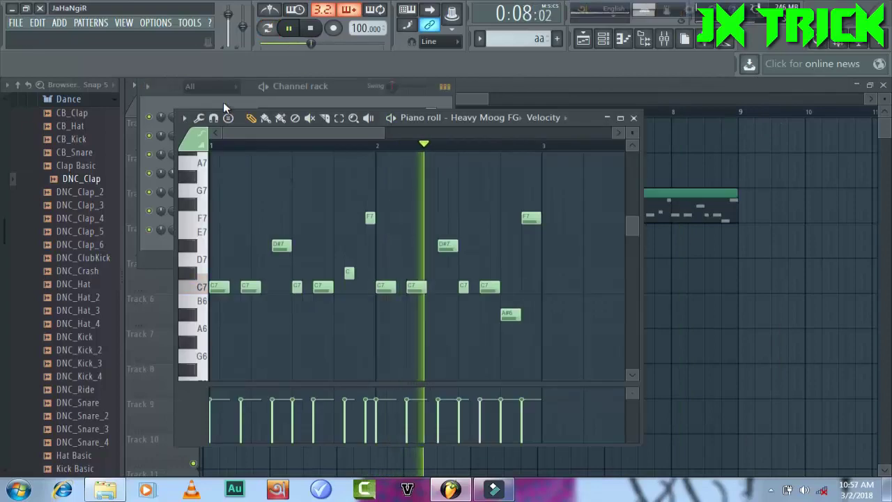
click(224, 102)
click(223, 114)
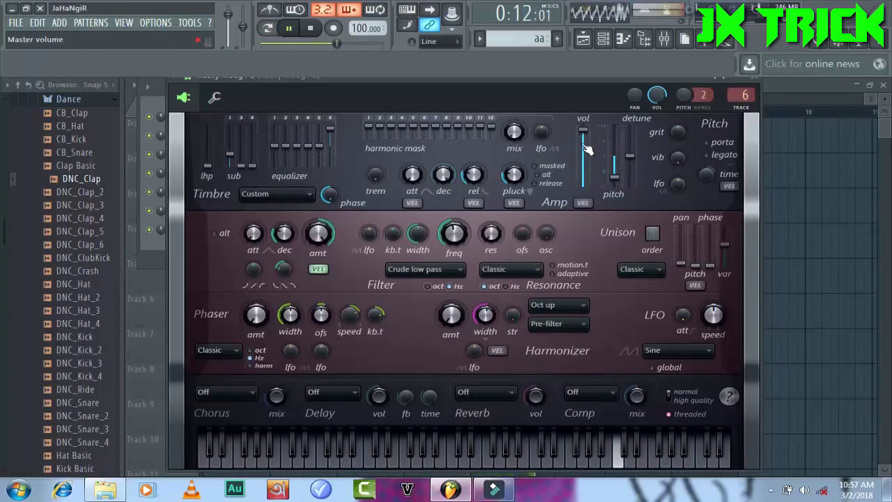
Restart the song playback and paint beats clips into bars 1 and 2 of Track 1
click(871, 85)
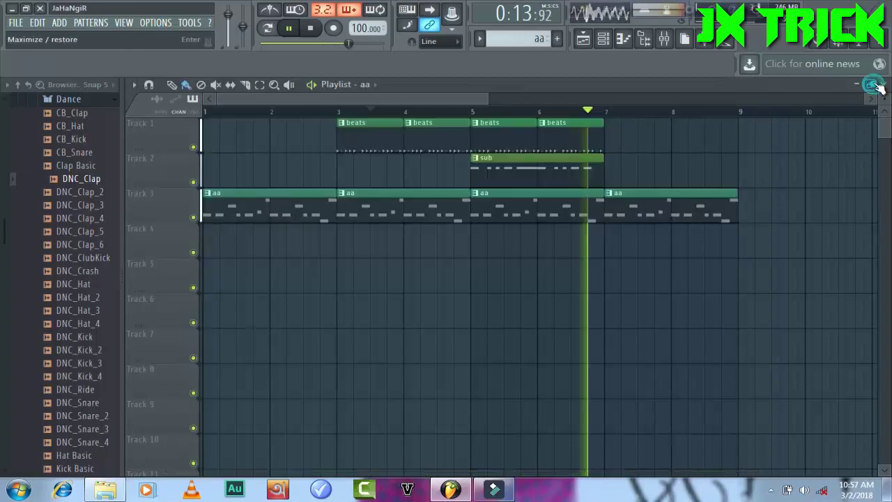
drag(663, 111, 390, 141)
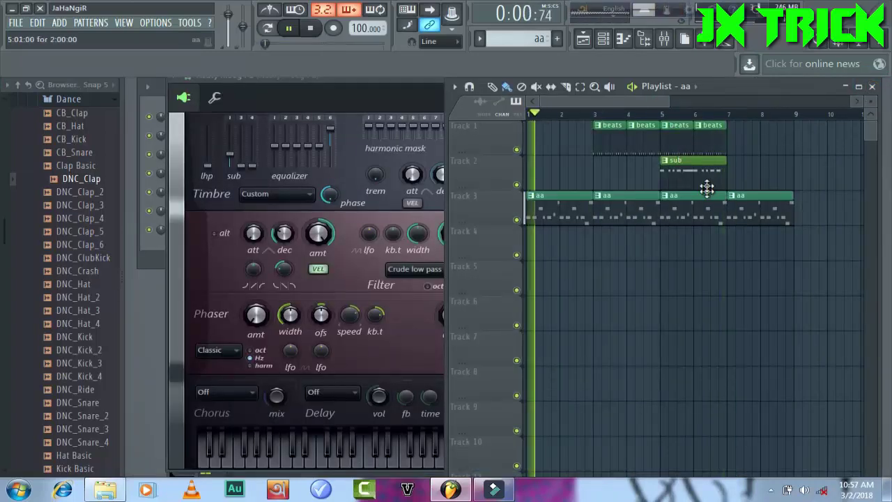
click(707, 184)
click(620, 144)
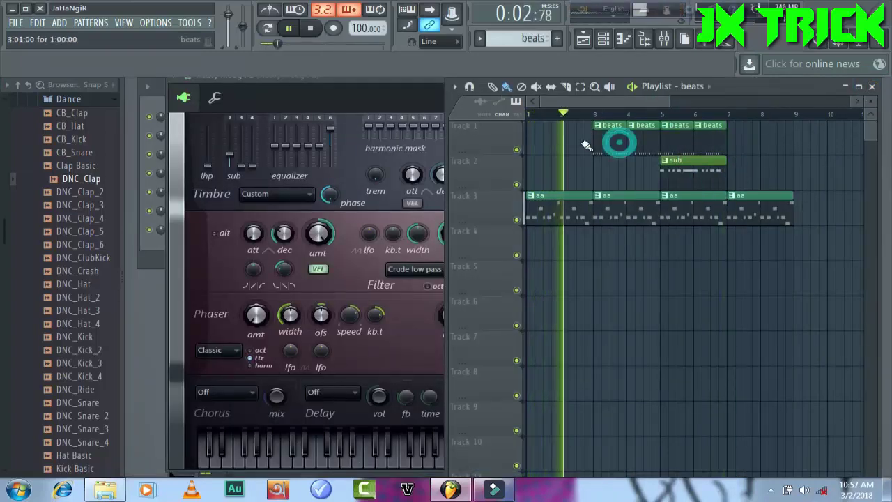
drag(579, 142, 444, 140)
Extend the sub clips on Track 2 through bar 10 and the beats clips on Track 1 to bar 11
click(670, 177)
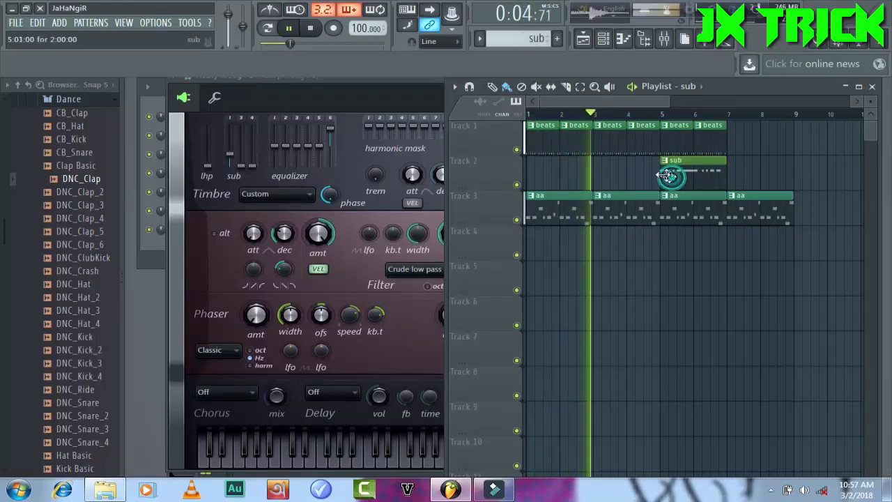
drag(732, 171, 835, 169)
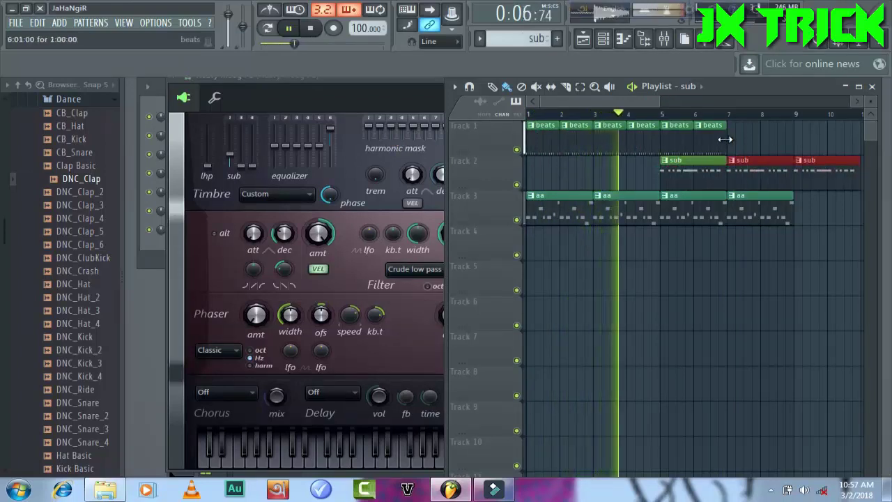
click(720, 140)
drag(742, 143, 858, 145)
Continue the aa clips on Track 3 through bar 11 and add a sub clip at bar 11 of Track 2
click(755, 204)
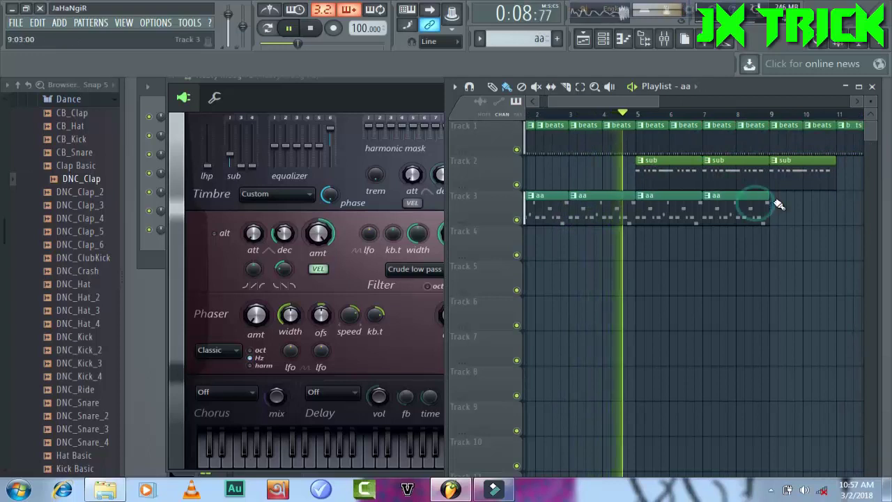
mouse_move(773, 202)
mouse_down()
mouse_move(864, 196)
mouse_move(866, 173)
mouse_up()
click(804, 174)
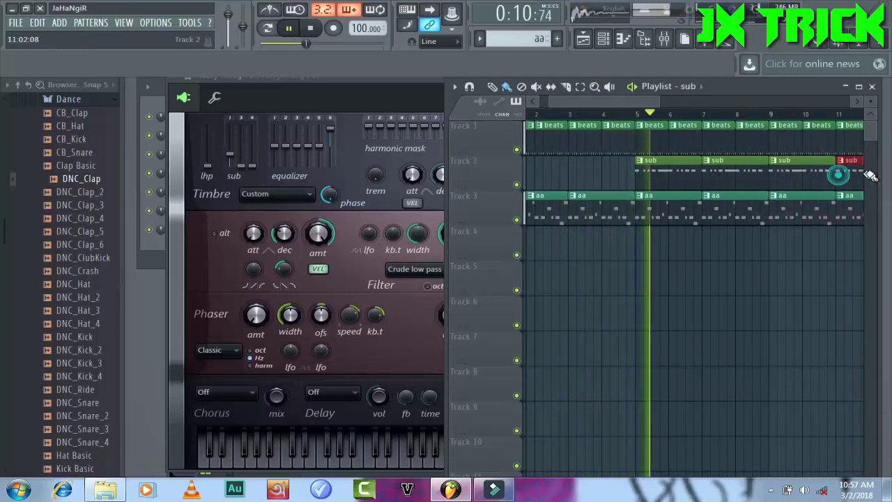
click(859, 86)
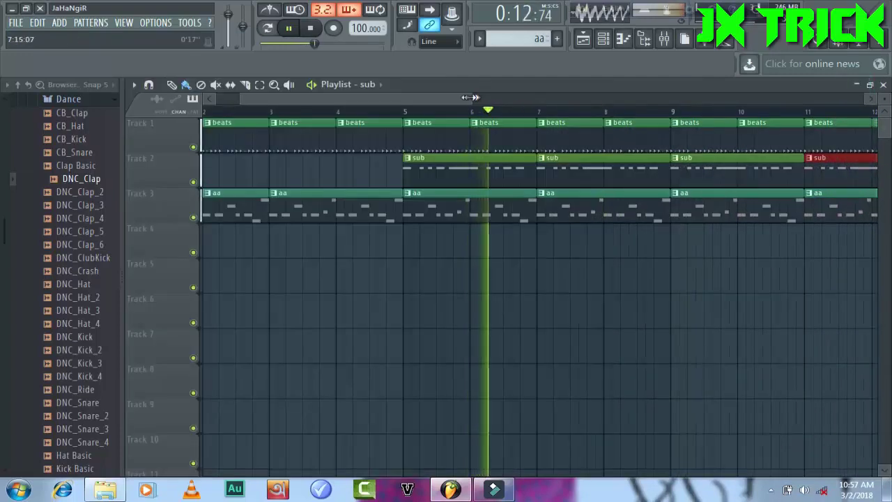
Open the aa melody's Heavy Moog FG synth in pattern playback and step its preset forward to Plucky Moogish AG
drag(469, 98, 675, 100)
click(411, 216)
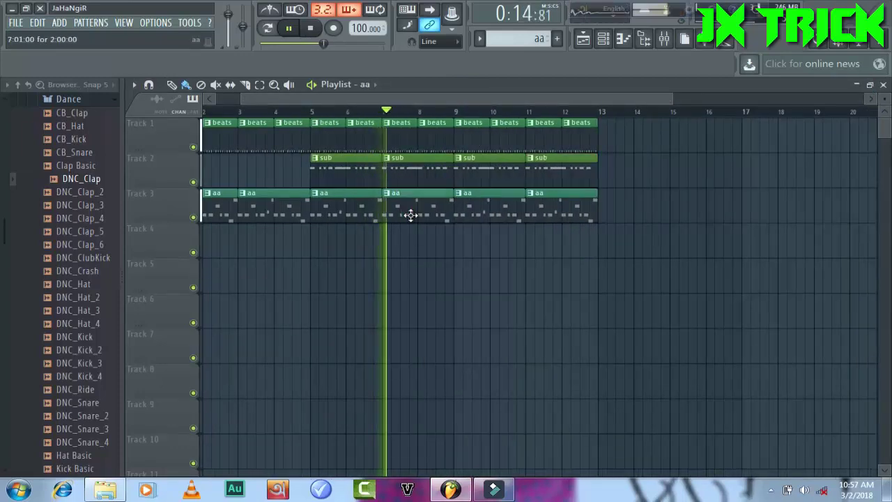
double_click(411, 215)
click(181, 86)
click(203, 117)
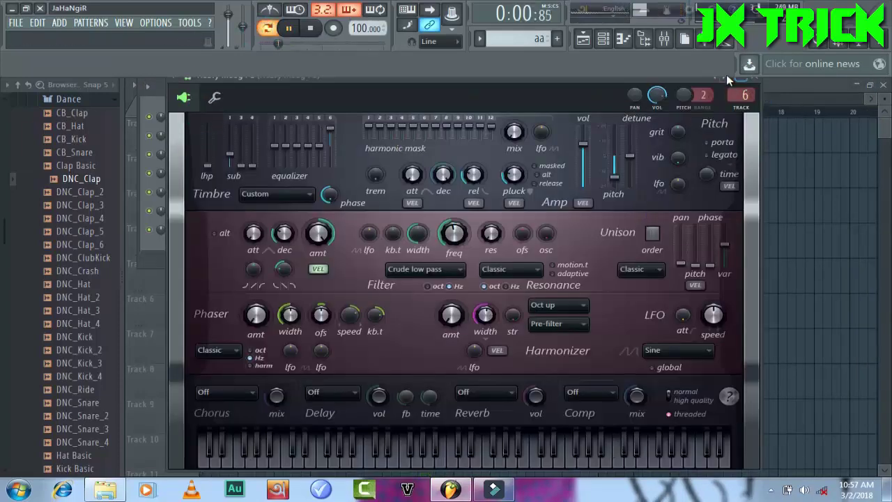
click(727, 80)
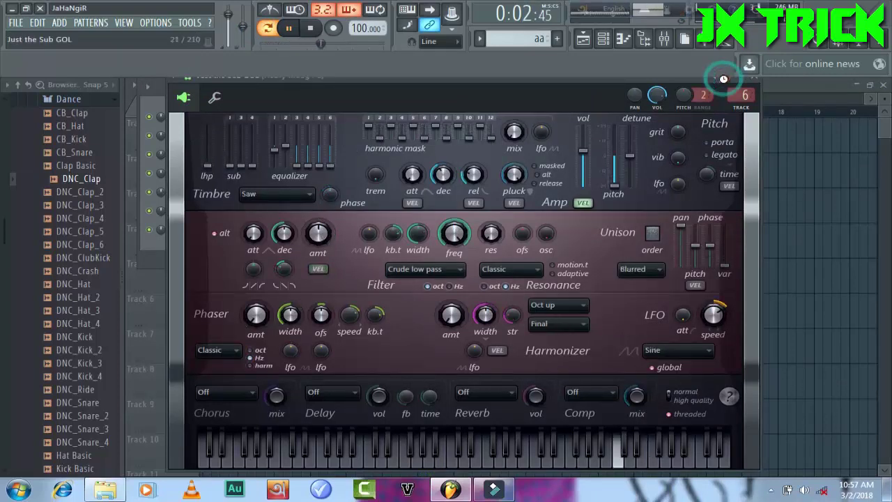
click(724, 79)
click(726, 80)
click(726, 79)
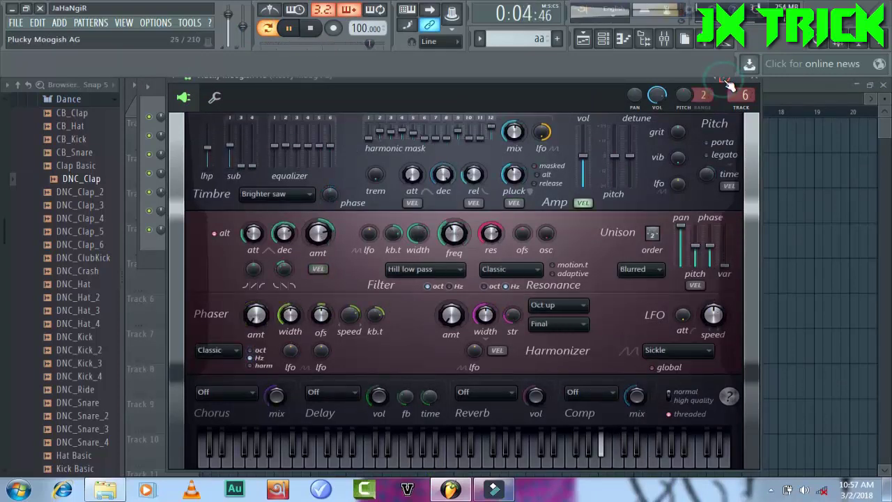
click(726, 79)
click(728, 81)
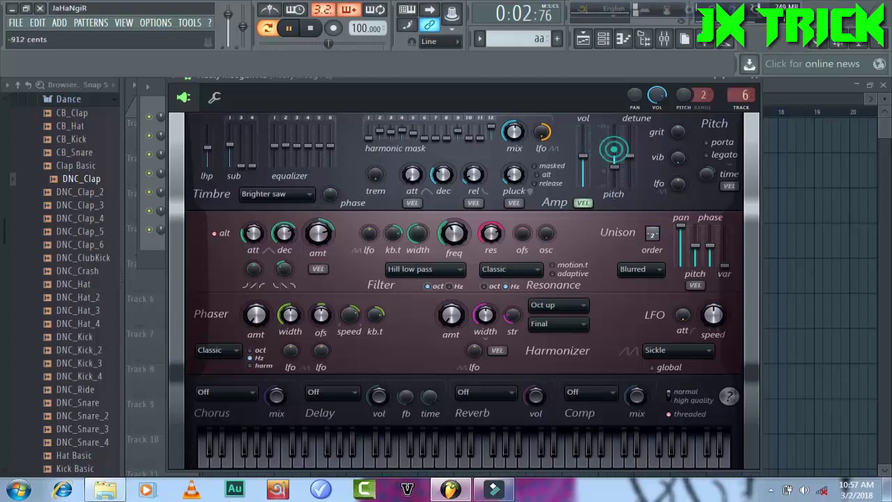
Reset the synth's pitch detune to its default, then close the synth and the piano roll
right_click(618, 133)
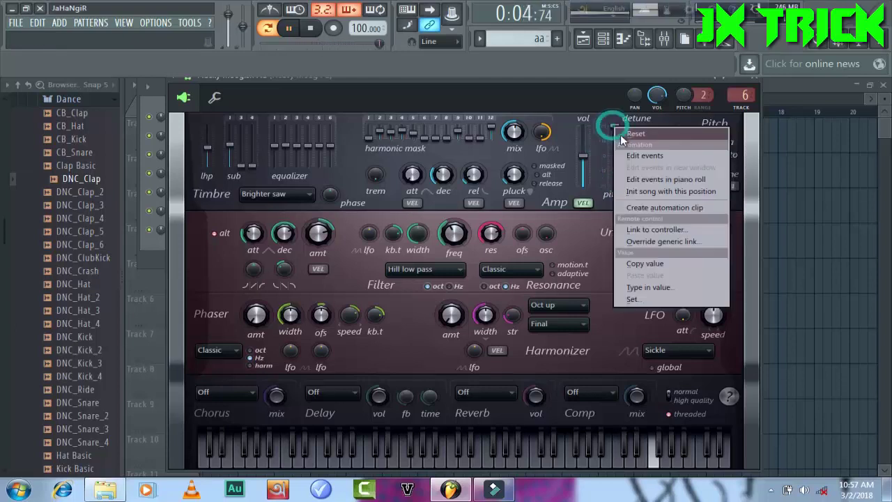
click(631, 134)
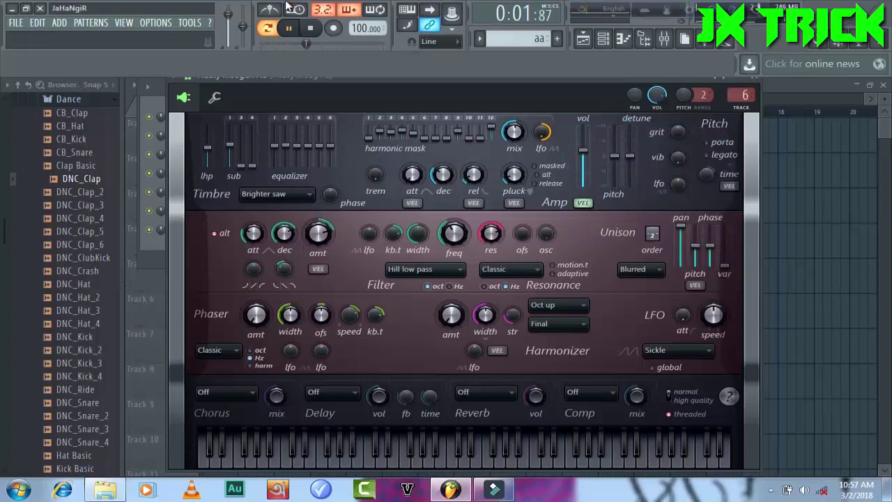
click(754, 76)
click(626, 116)
click(632, 117)
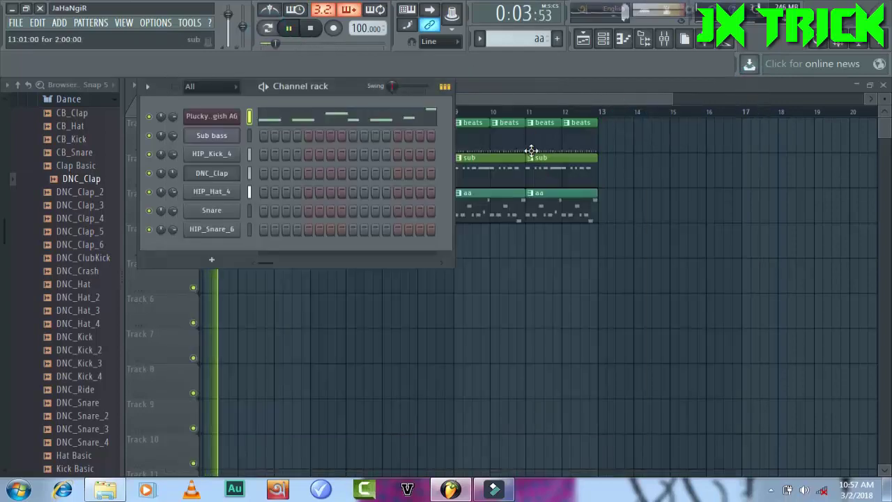
Audition the Dance samples and place DNC_Crash on Track 4 at bar 5
click(75, 258)
click(68, 271)
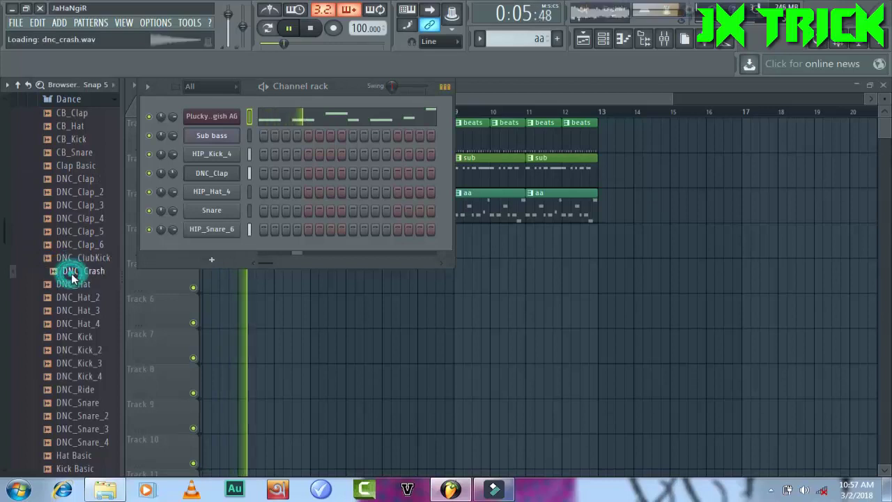
scroll(72, 272, down, 2)
drag(84, 199, 396, 276)
drag(349, 245, 317, 233)
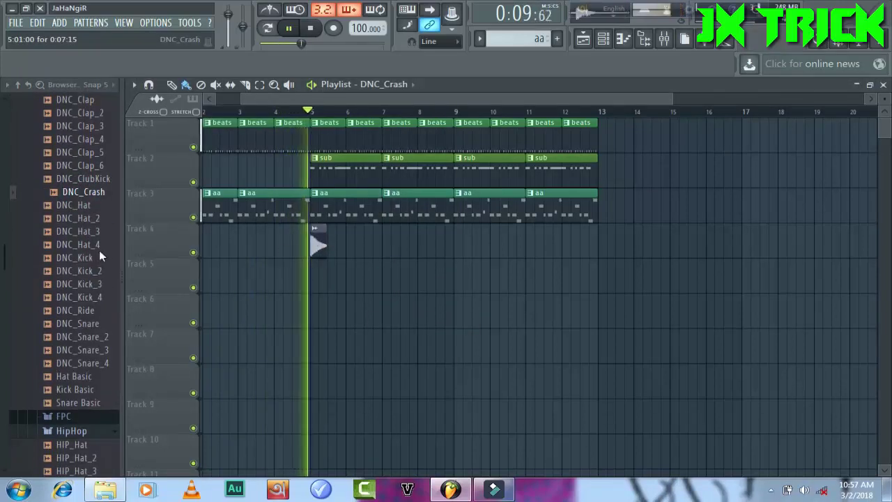
Replace the crash clip at bar 5 of Track 4 with RD_Crash_2 from the RealDrumkits folder
scroll(3, 268, down, 2)
drag(4, 268, 52, 394)
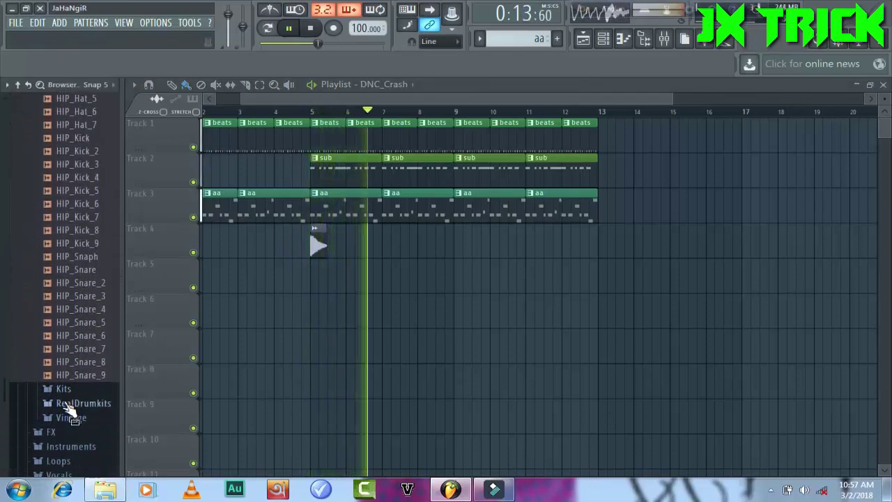
click(73, 404)
click(72, 266)
drag(77, 278, 314, 245)
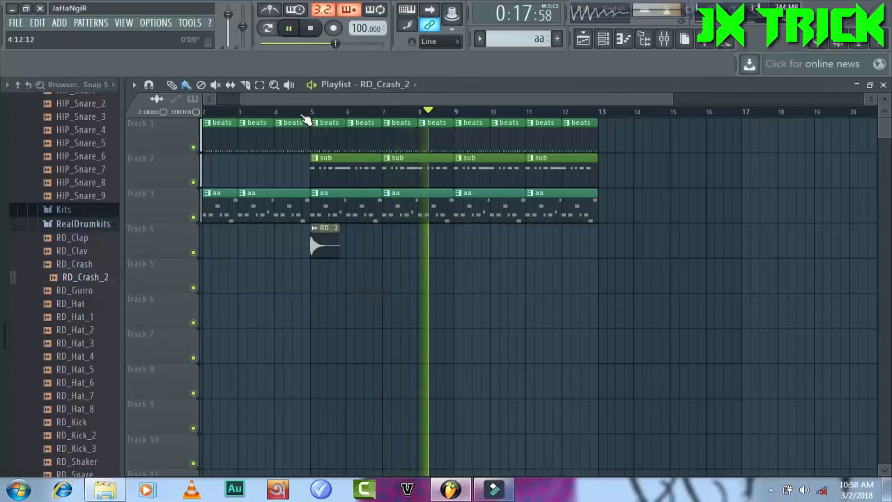
Move the playback position back to bar 4 and delete the beats clip at bar 4 of Track 1
drag(300, 112, 275, 113)
right_click(293, 133)
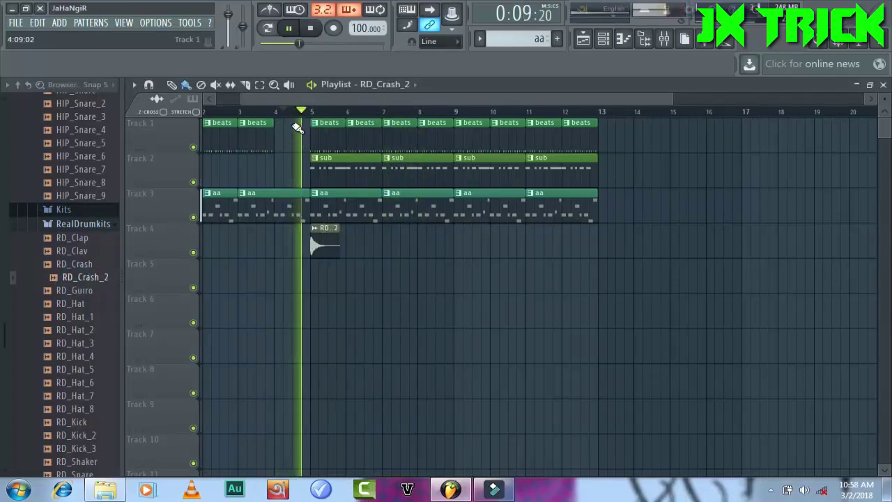
Inspect the aa pattern's notes in the piano roll and its synth settings, then return to the playlist
double_click(333, 214)
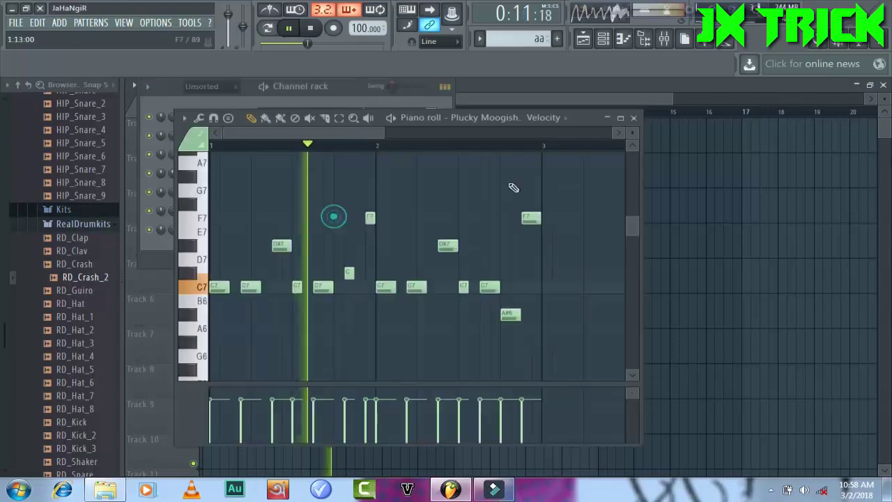
click(636, 116)
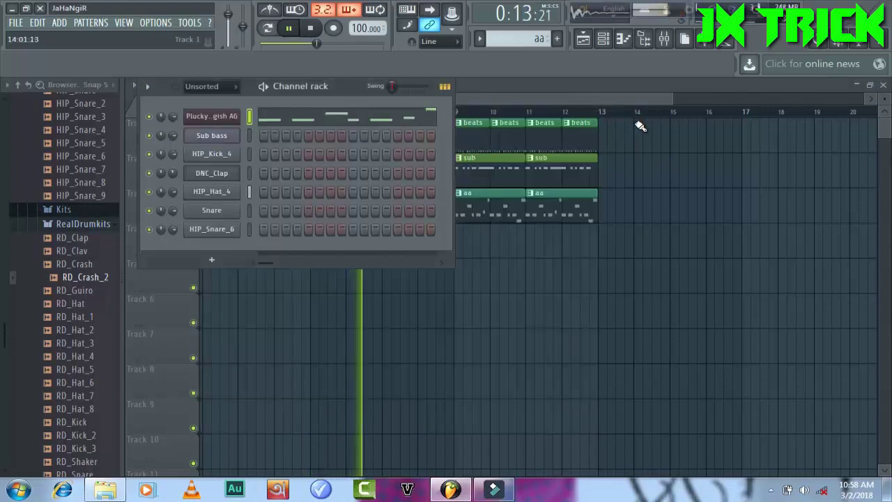
click(212, 116)
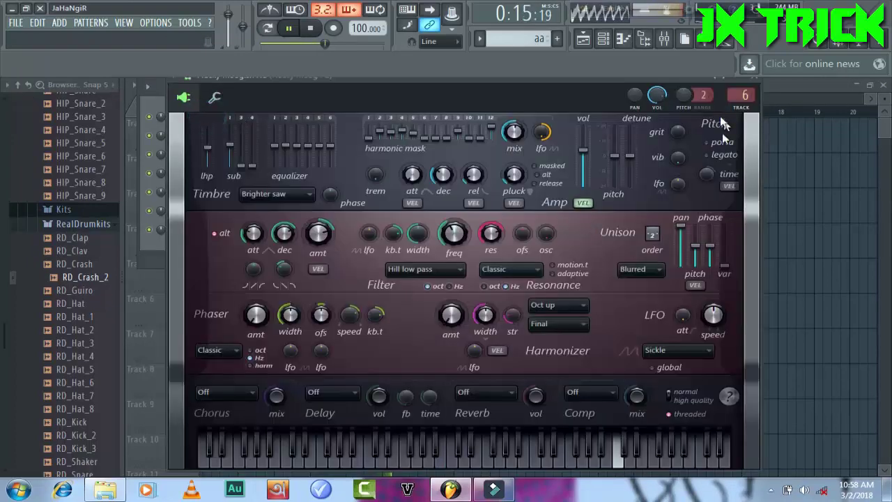
click(762, 83)
click(598, 100)
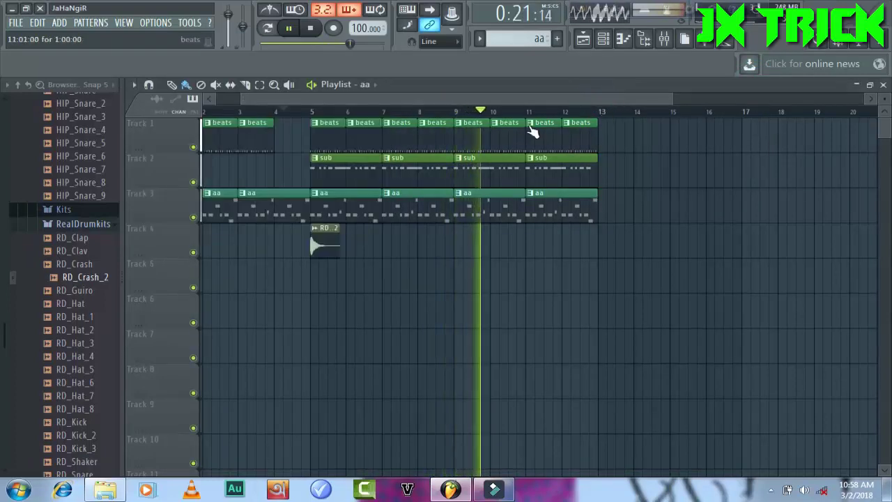
Jump the song playback to about bar 12 and listen to the looping arrangement
drag(547, 110, 586, 118)
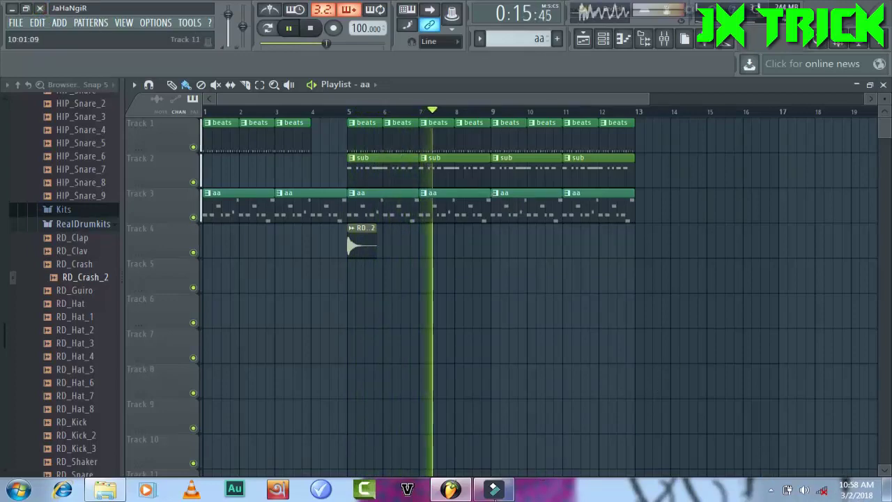
click(494, 492)
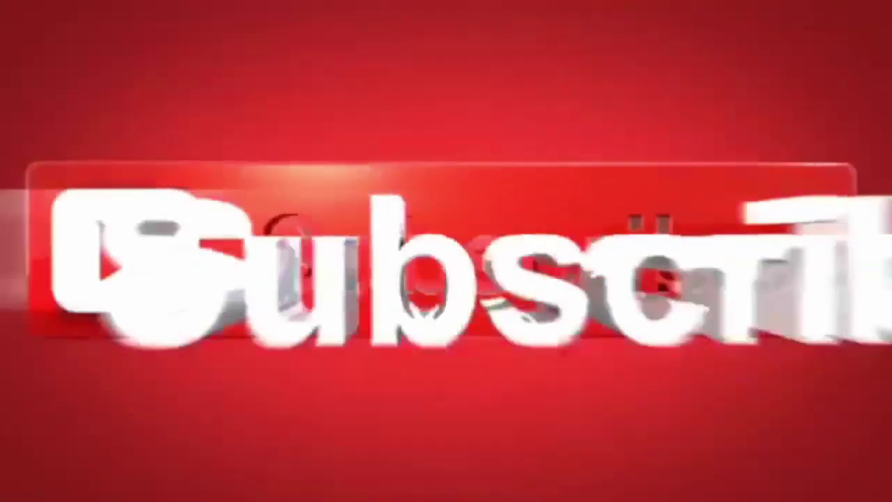